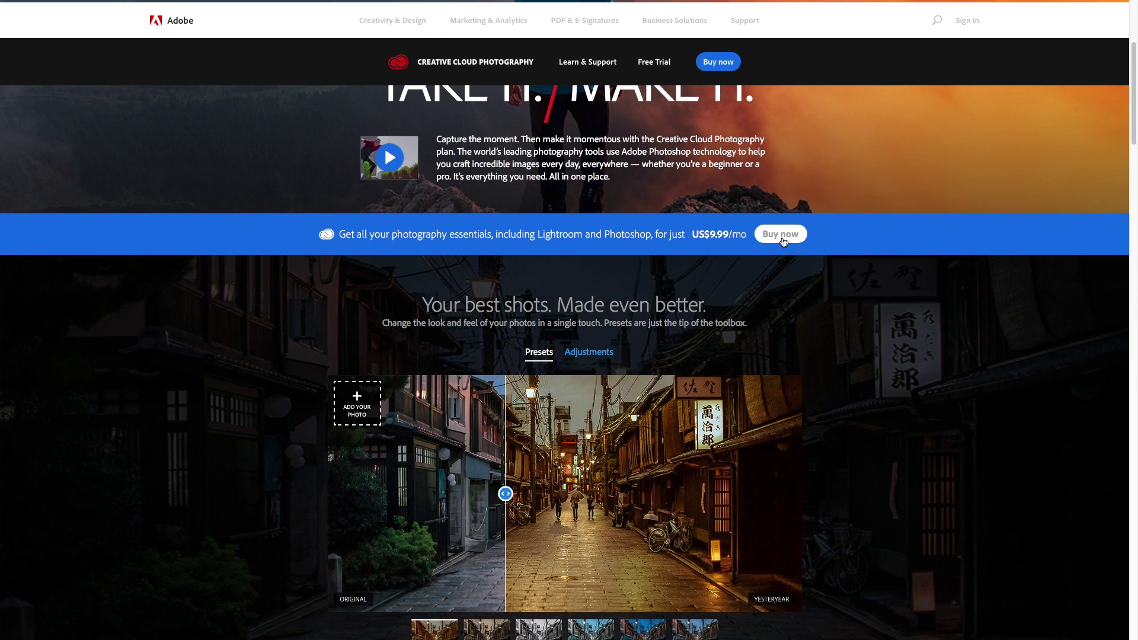
Step: Compare the $9.99 Photography plan with the $49.99 All Apps plan, then close the comparison
{"action": "left_click", "coordinate": [781, 236]}
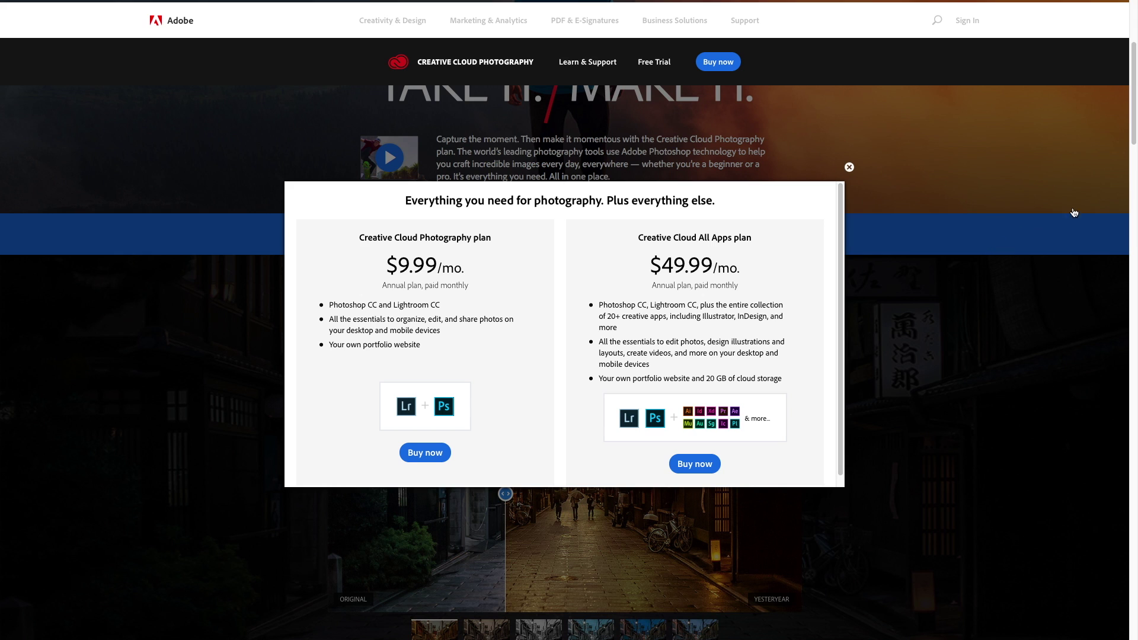
{"action": "left_click", "coordinate": [955, 126]}
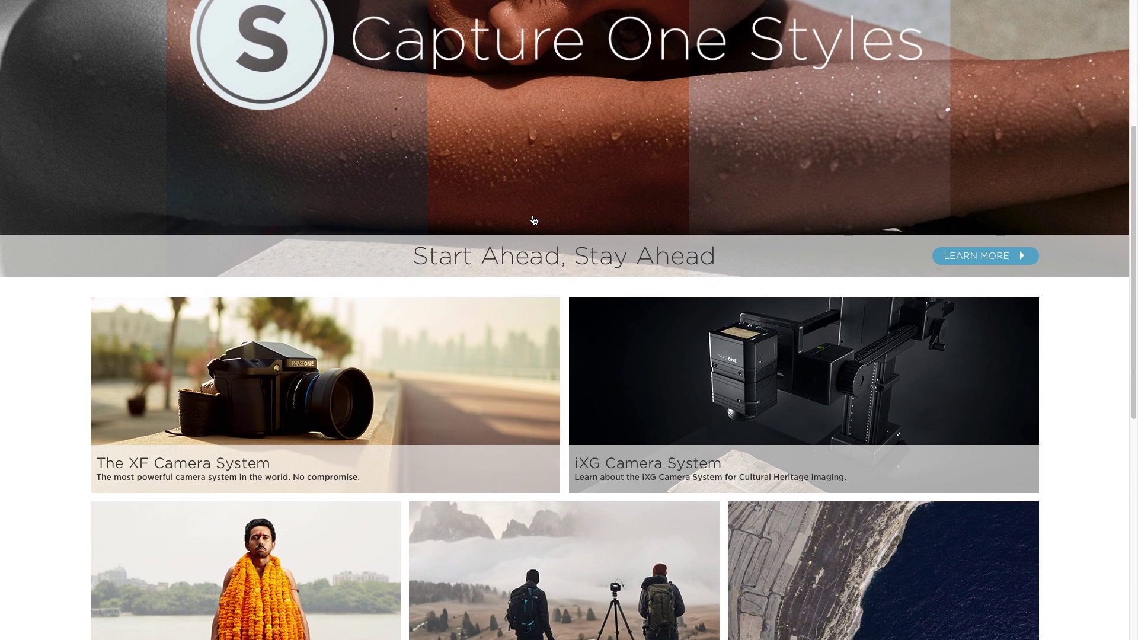
Step: Open the Capture One (for Sony) product page and scroll through its features
{"action": "scroll", "coordinate": [533, 221], "scroll_direction": "up", "scroll_amount": 7}
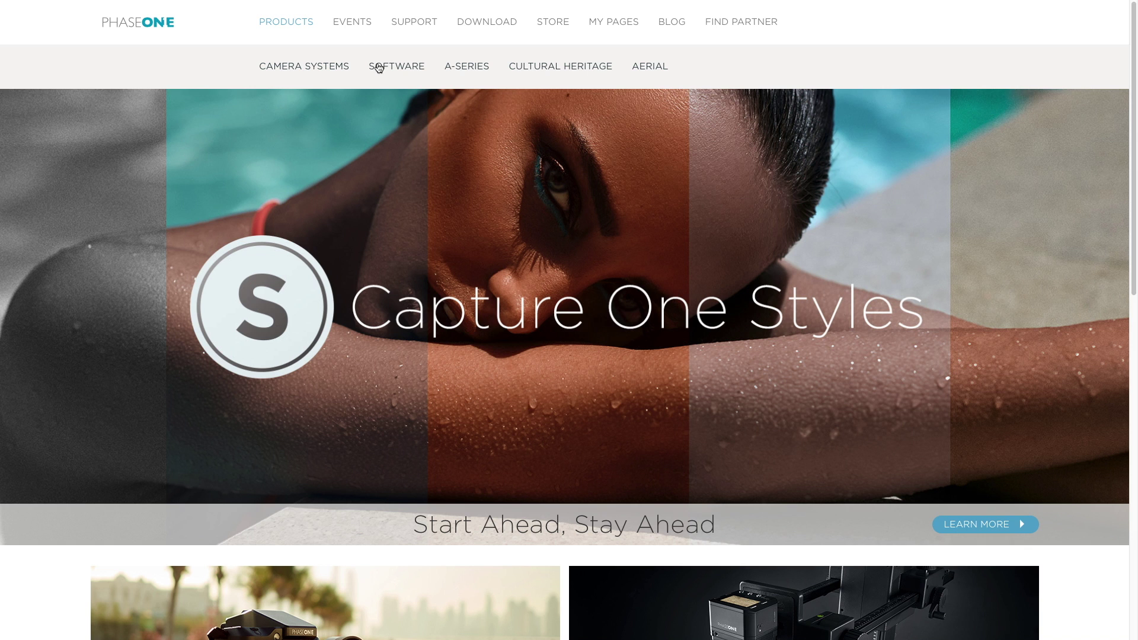
{"action": "mouse_move", "coordinate": [379, 68]}
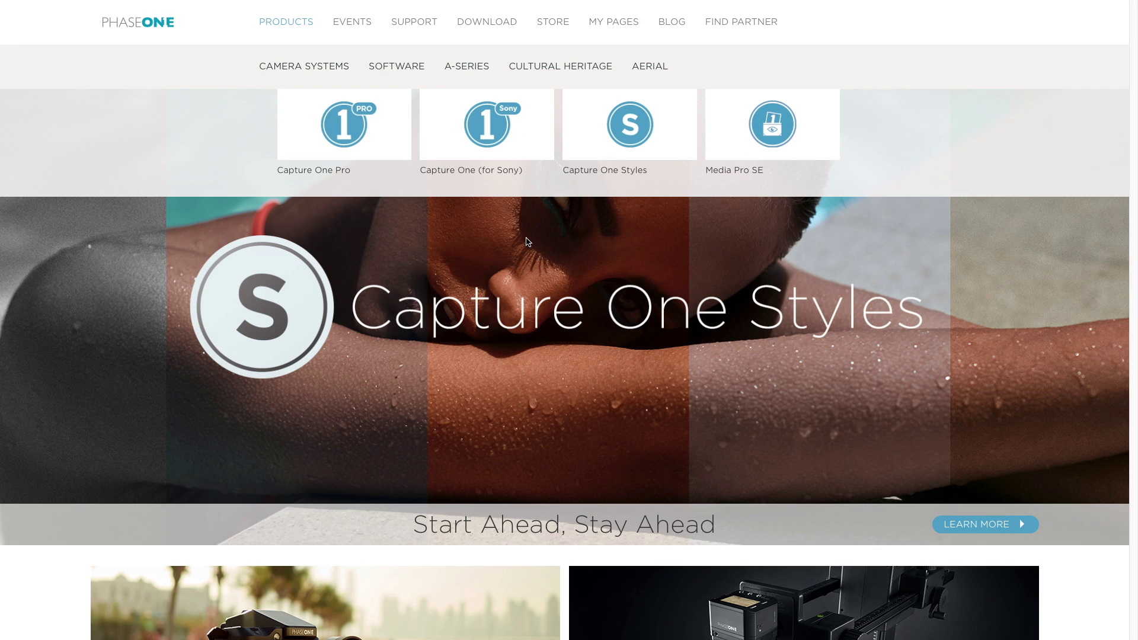
{"action": "left_click", "coordinate": [509, 127]}
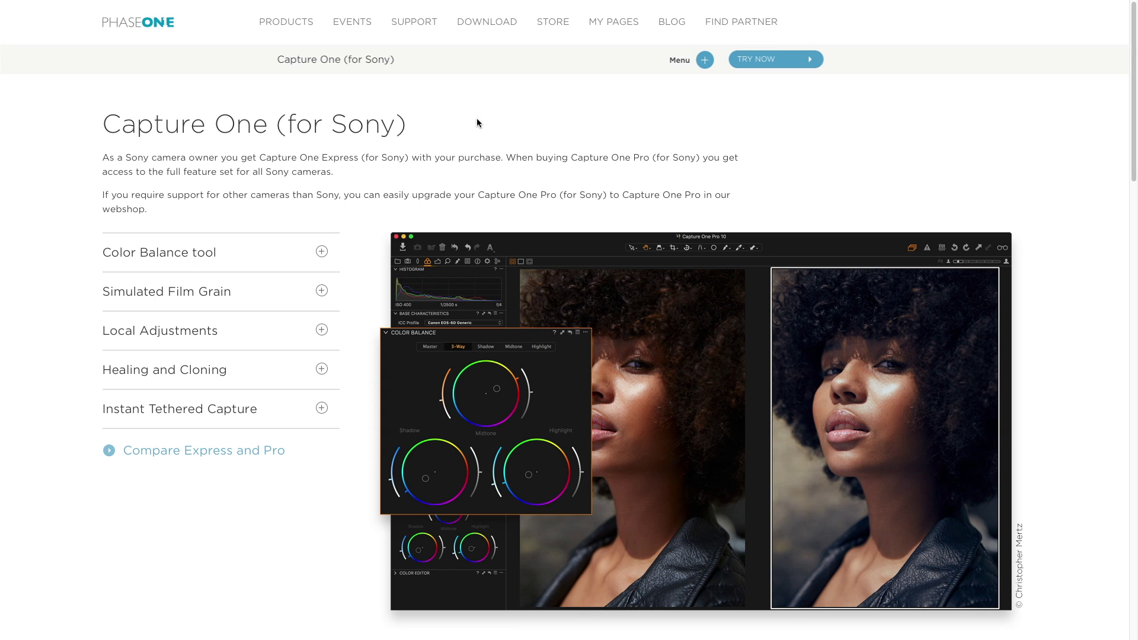
{"action": "scroll", "coordinate": [495, 193], "scroll_direction": "down", "scroll_amount": 1}
{"action": "scroll", "coordinate": [495, 193], "scroll_direction": "down", "scroll_amount": 4}
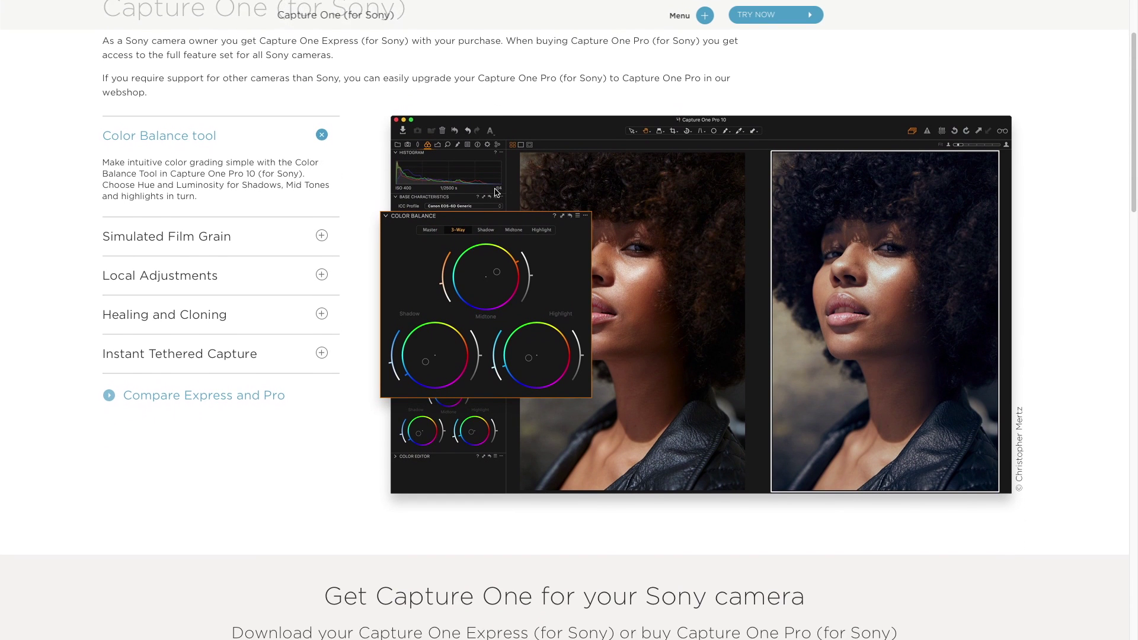
{"action": "scroll", "coordinate": [495, 192], "scroll_direction": "down", "scroll_amount": 20}
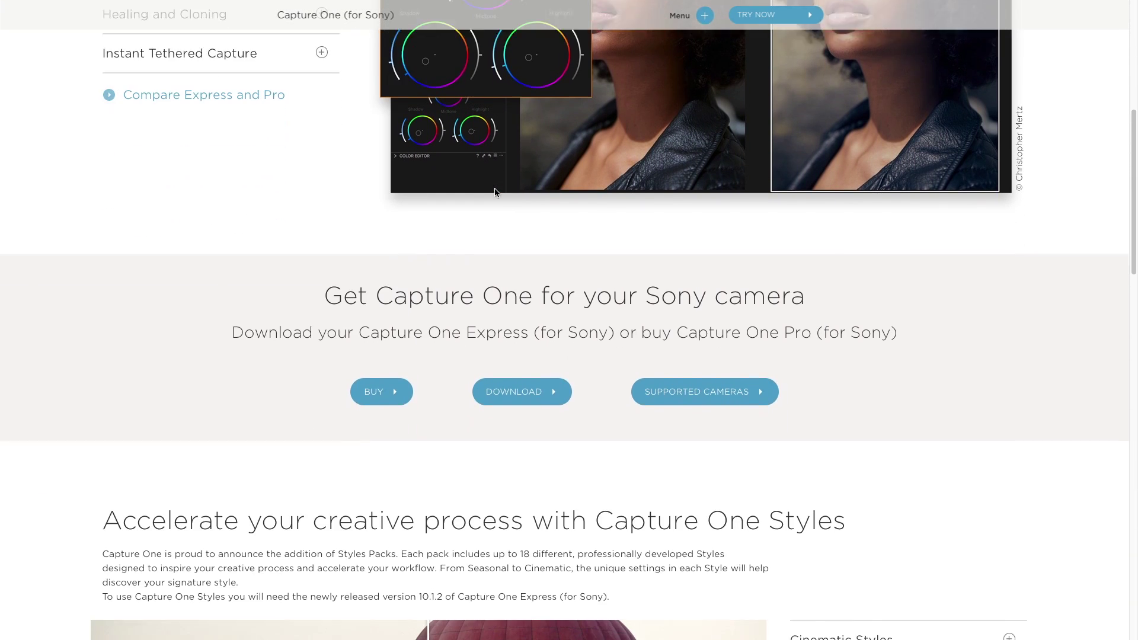
{"action": "scroll", "coordinate": [495, 192], "scroll_direction": "down", "scroll_amount": 5}
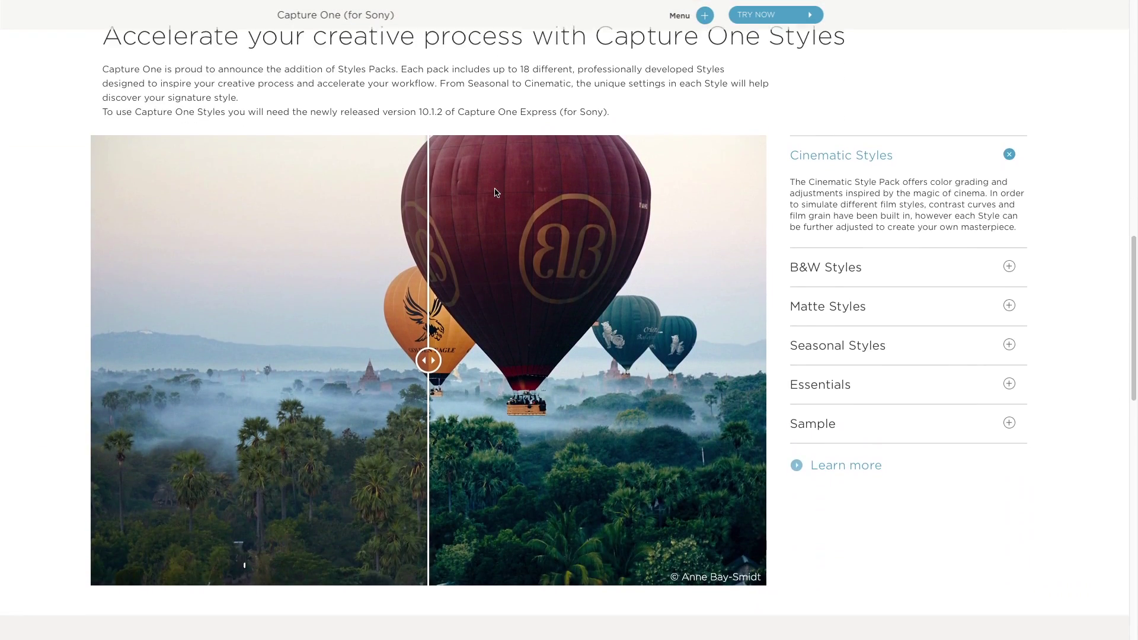
{"action": "scroll", "coordinate": [495, 193], "scroll_direction": "up", "scroll_amount": 7}
{"action": "scroll", "coordinate": [495, 193], "scroll_direction": "up", "scroll_amount": 14}
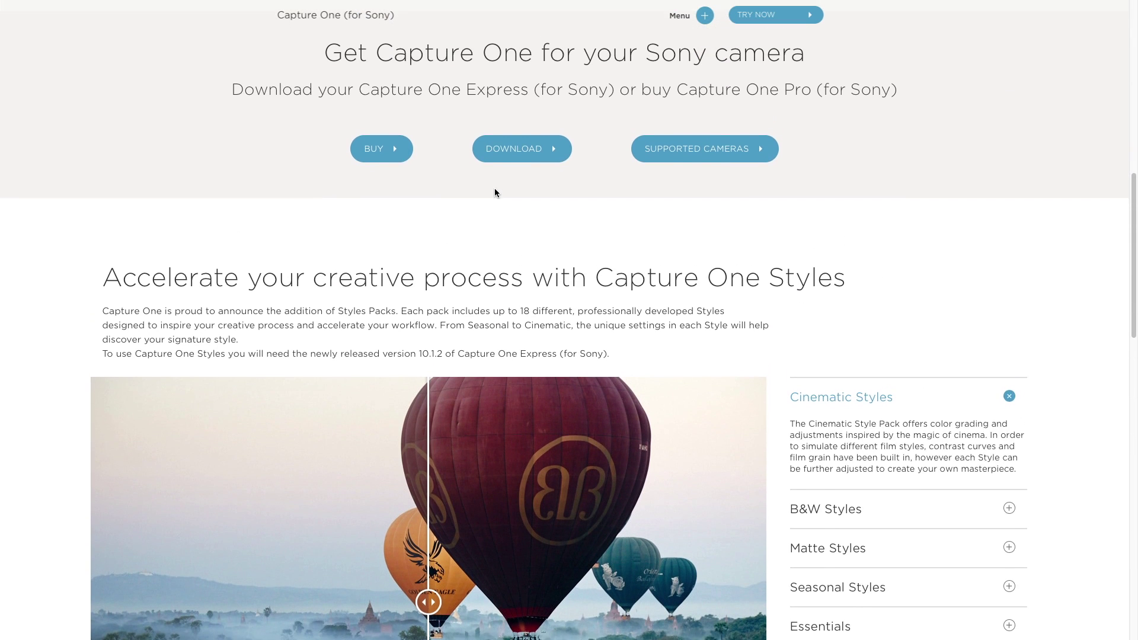
{"action": "scroll", "coordinate": [493, 222], "scroll_direction": "up", "scroll_amount": 4}
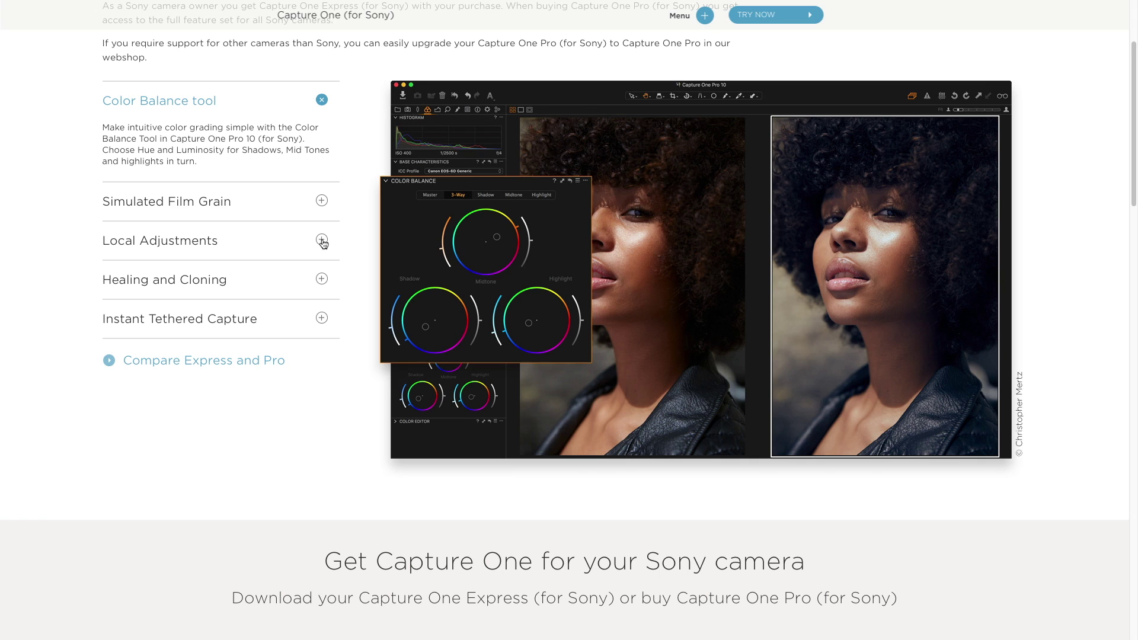
Step: Expand the Local Adjustments, Simulated Film Grain and Color Balance feature descriptions
{"action": "left_click", "coordinate": [321, 241]}
{"action": "scroll", "coordinate": [318, 243], "scroll_direction": "up", "scroll_amount": 3}
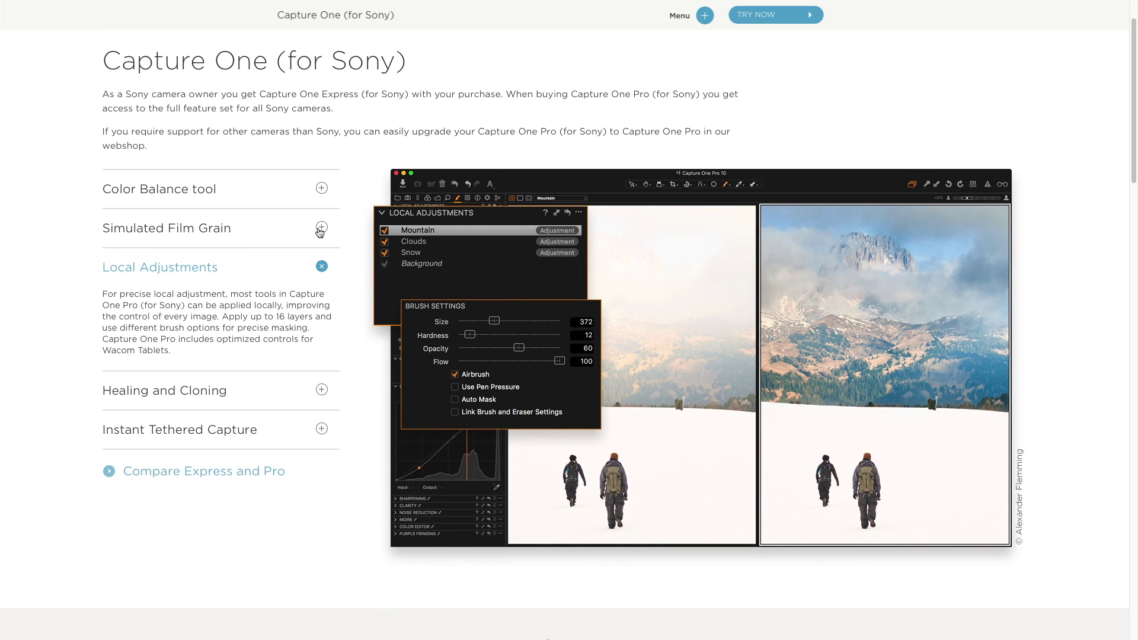
{"action": "left_click", "coordinate": [321, 227]}
{"action": "left_click", "coordinate": [321, 188]}
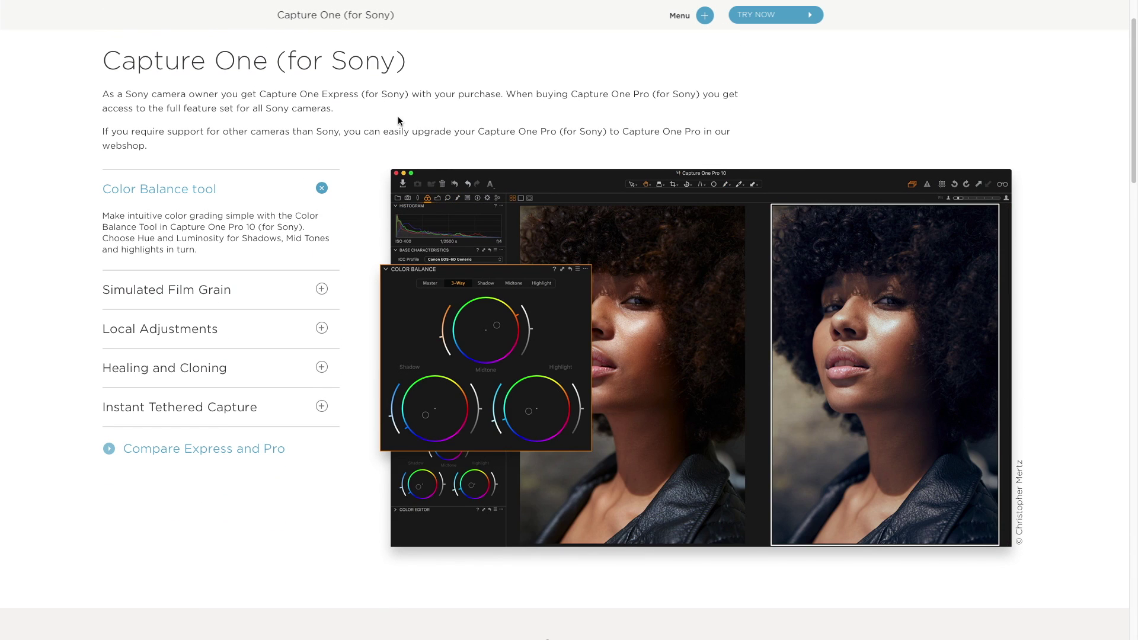
{"action": "scroll", "coordinate": [397, 121], "scroll_direction": "up", "scroll_amount": 2}
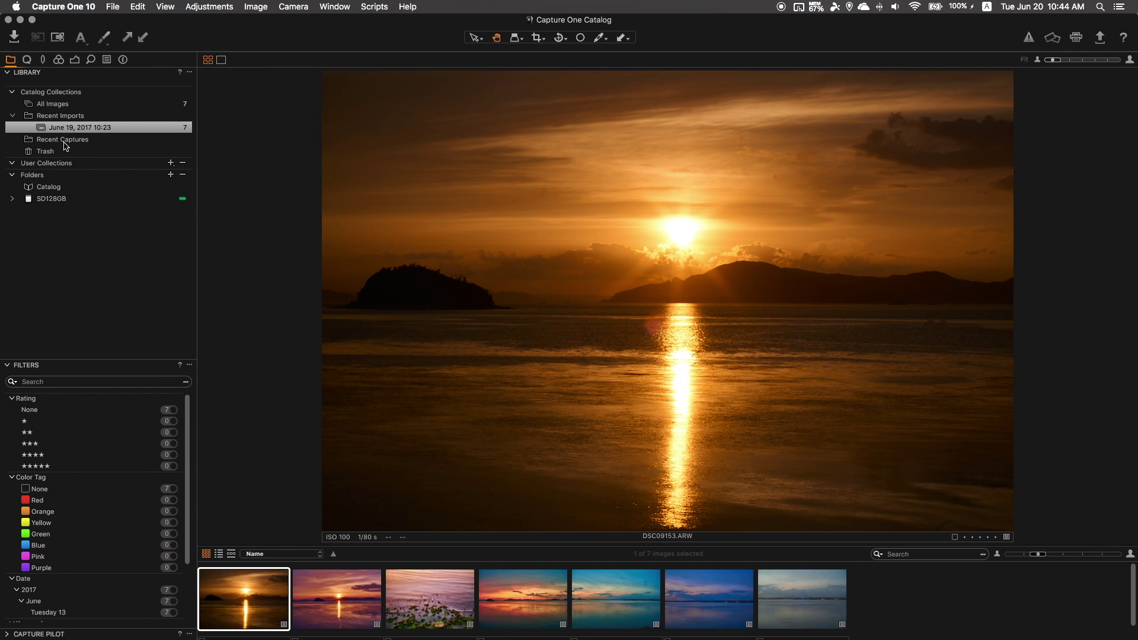
Step: Choose the SD128GB card as the import source and start an image import
{"action": "left_click", "coordinate": [64, 142]}
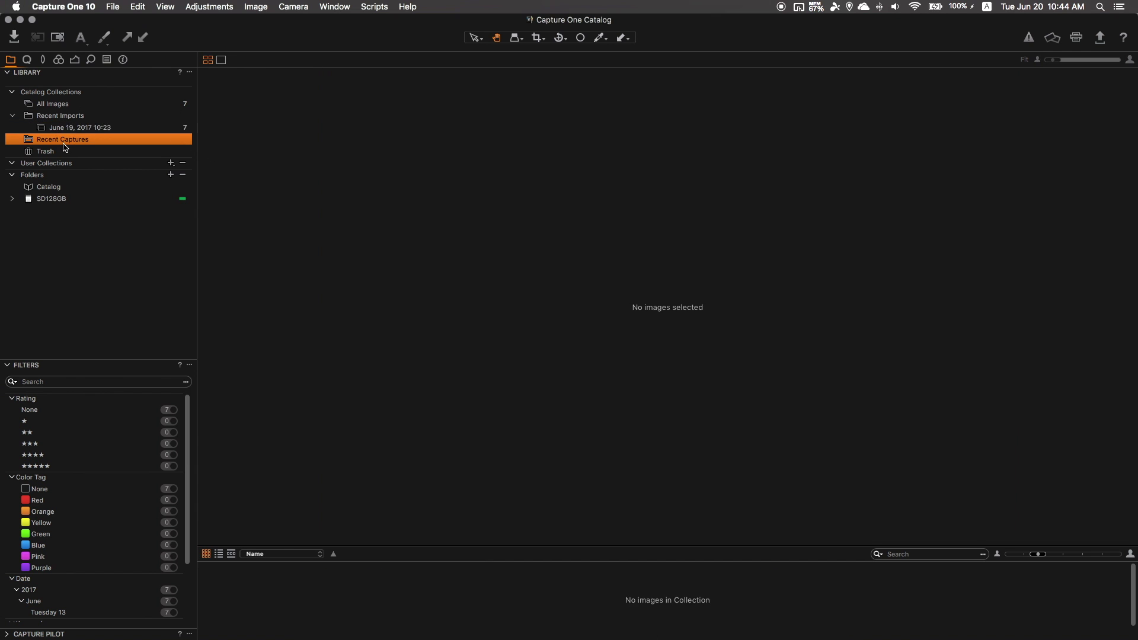
{"action": "left_click", "coordinate": [51, 188]}
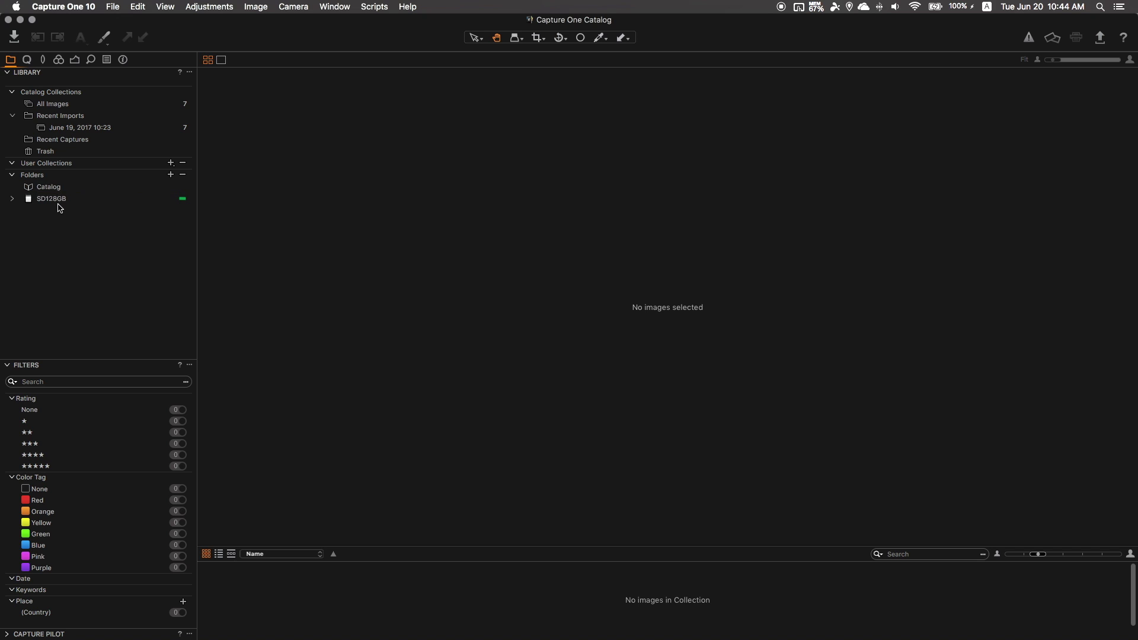
{"action": "left_click", "coordinate": [51, 202]}
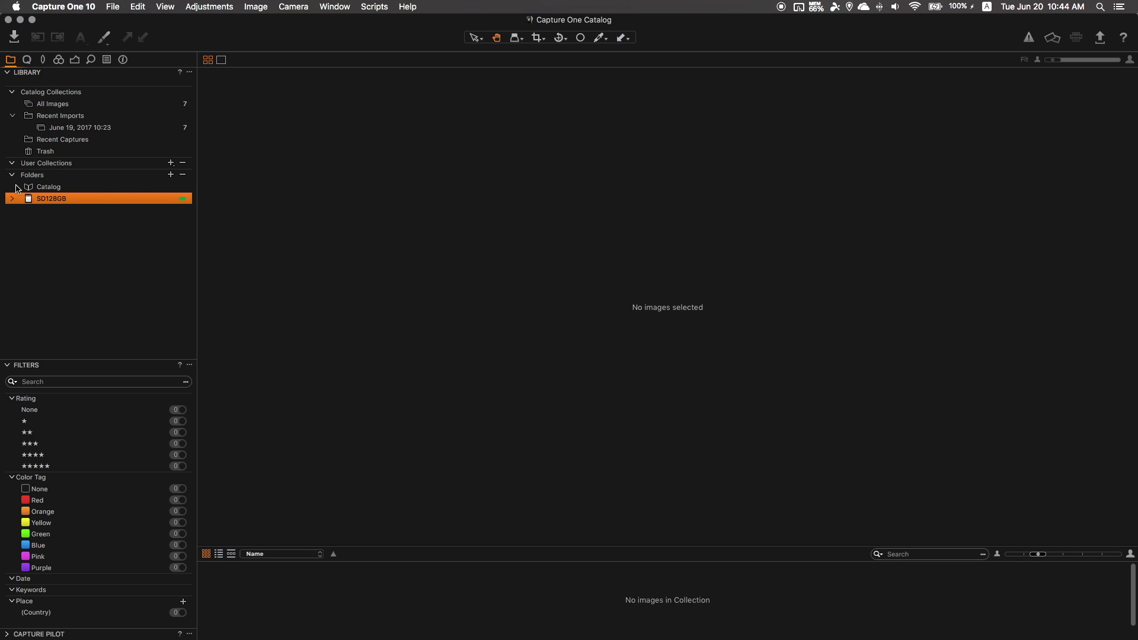
{"action": "left_click", "coordinate": [13, 199]}
{"action": "left_click", "coordinate": [14, 37]}
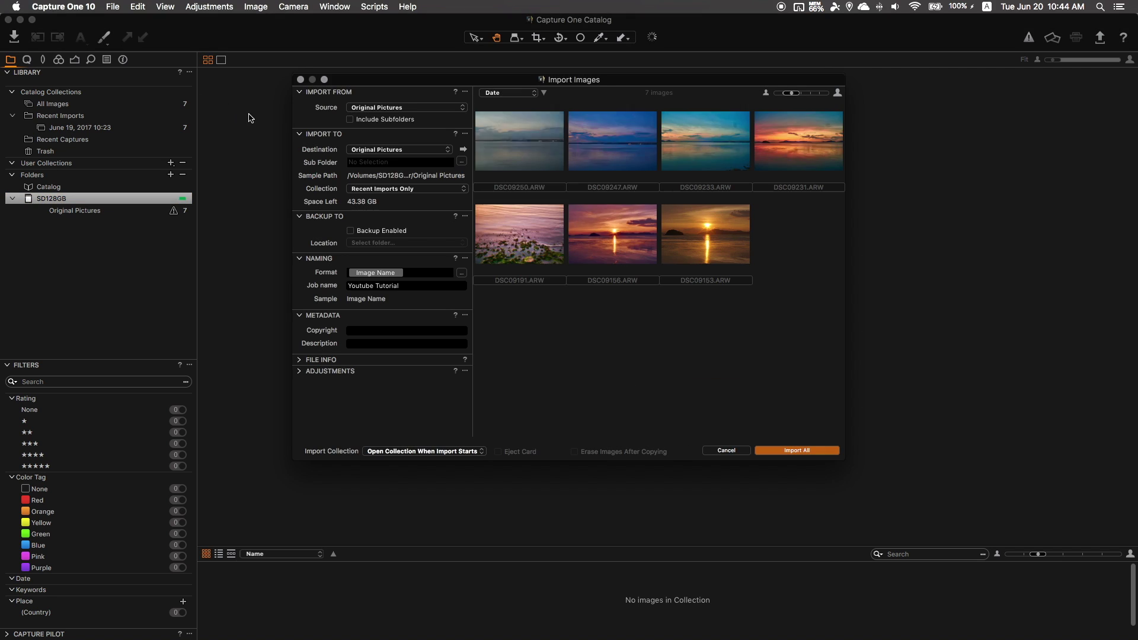
Step: Replace the job name, apply the Color Effects - Creative 4 style, and import the photos
{"action": "triple_click", "coordinate": [394, 284]}
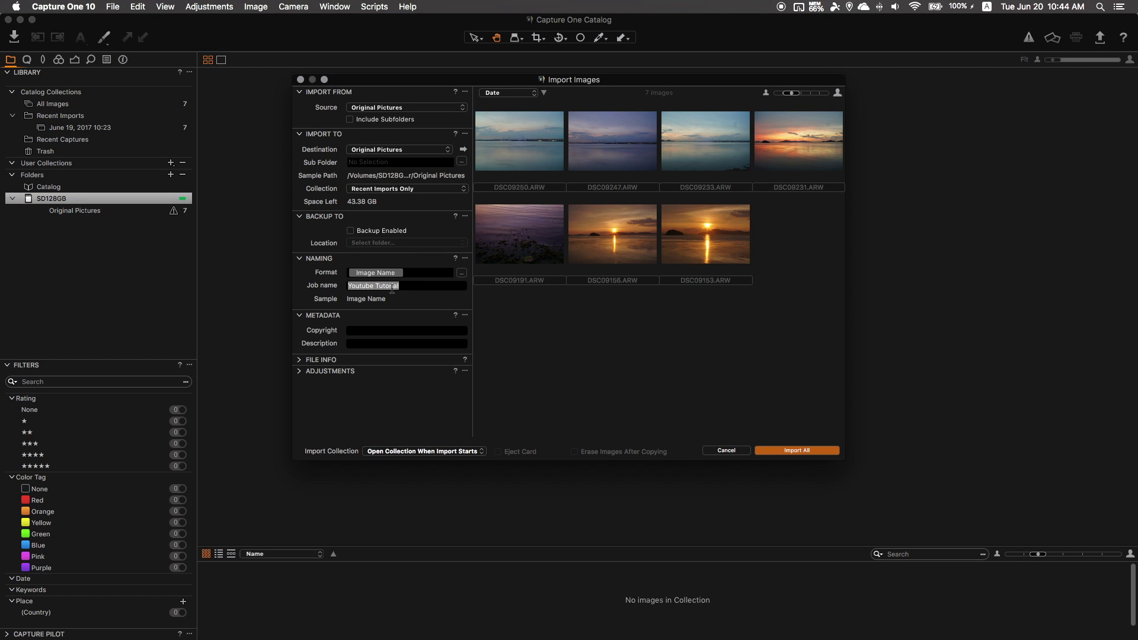
{"action": "type", "text": "Y"}
{"action": "left_click", "coordinate": [303, 372]}
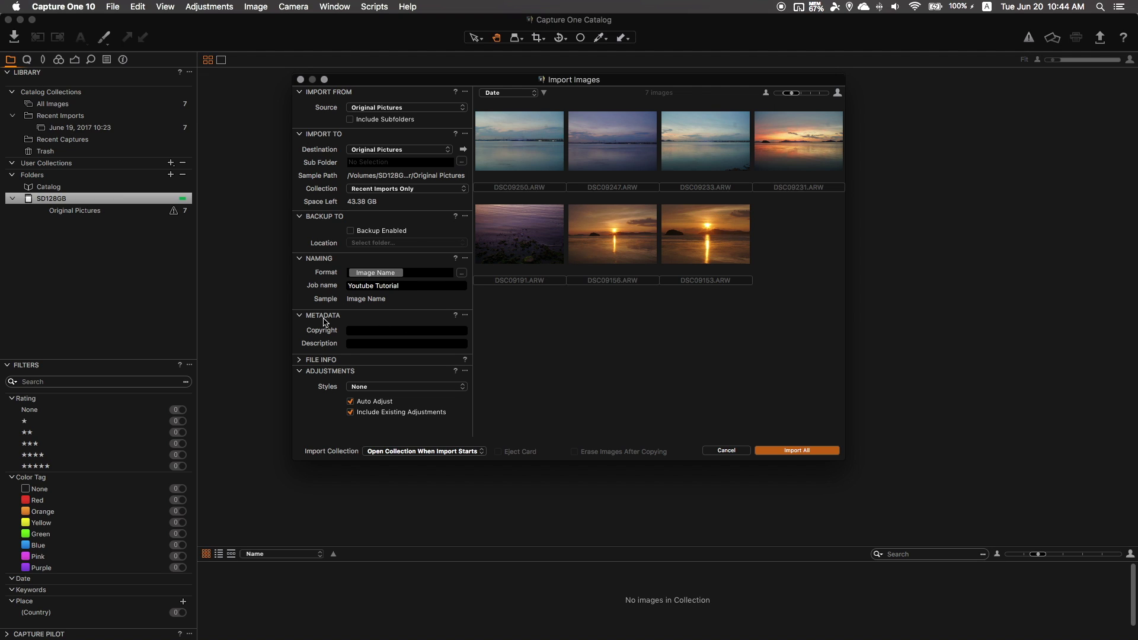
{"action": "left_click", "coordinate": [382, 388]}
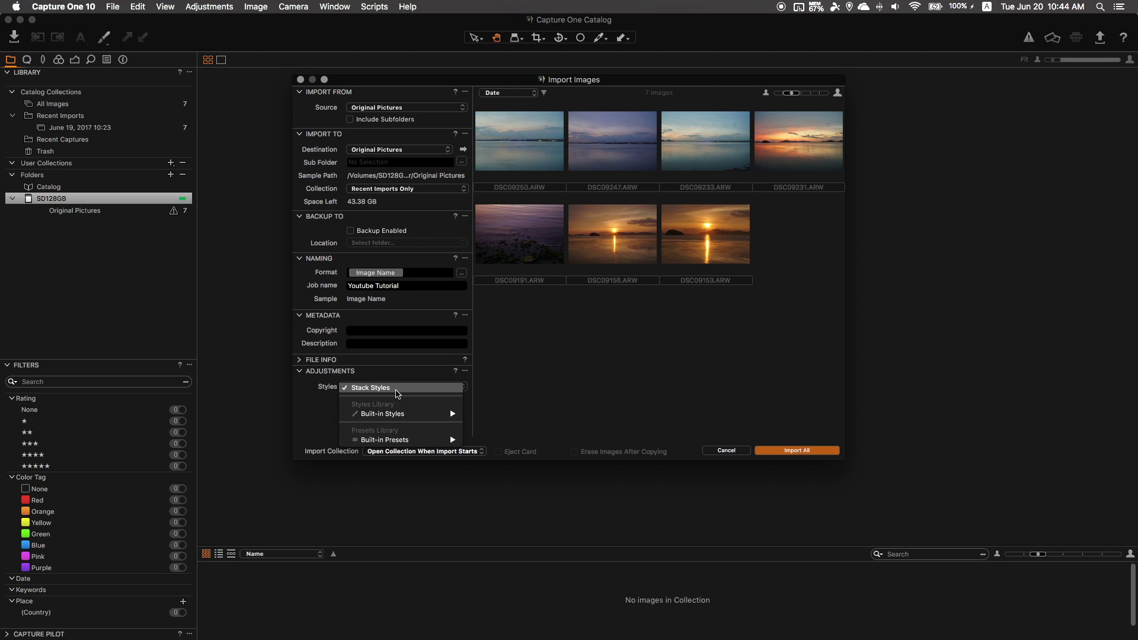
{"action": "mouse_move", "coordinate": [401, 419]}
{"action": "mouse_move", "coordinate": [488, 432]}
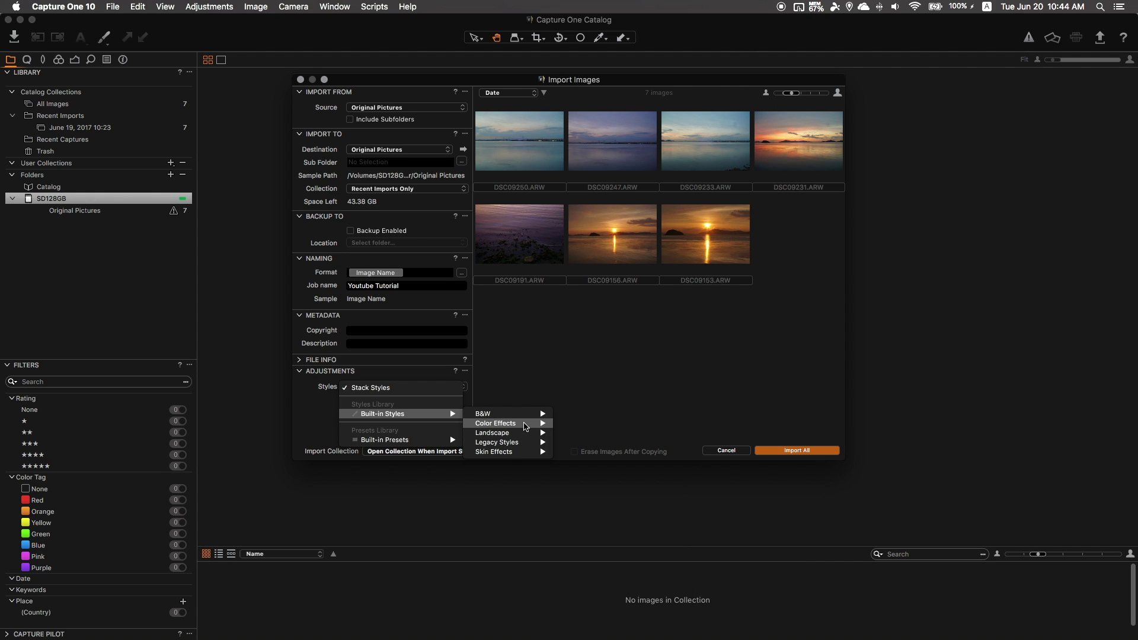
{"action": "mouse_move", "coordinate": [525, 424]}
{"action": "left_click", "coordinate": [613, 503]}
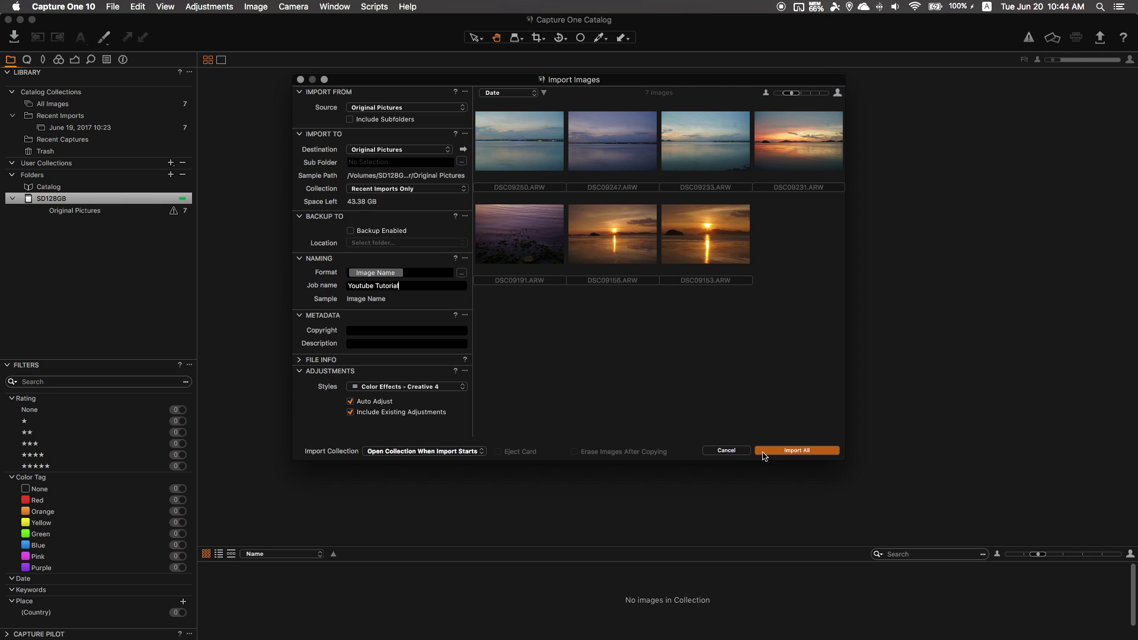
{"action": "key", "text": "Return"}
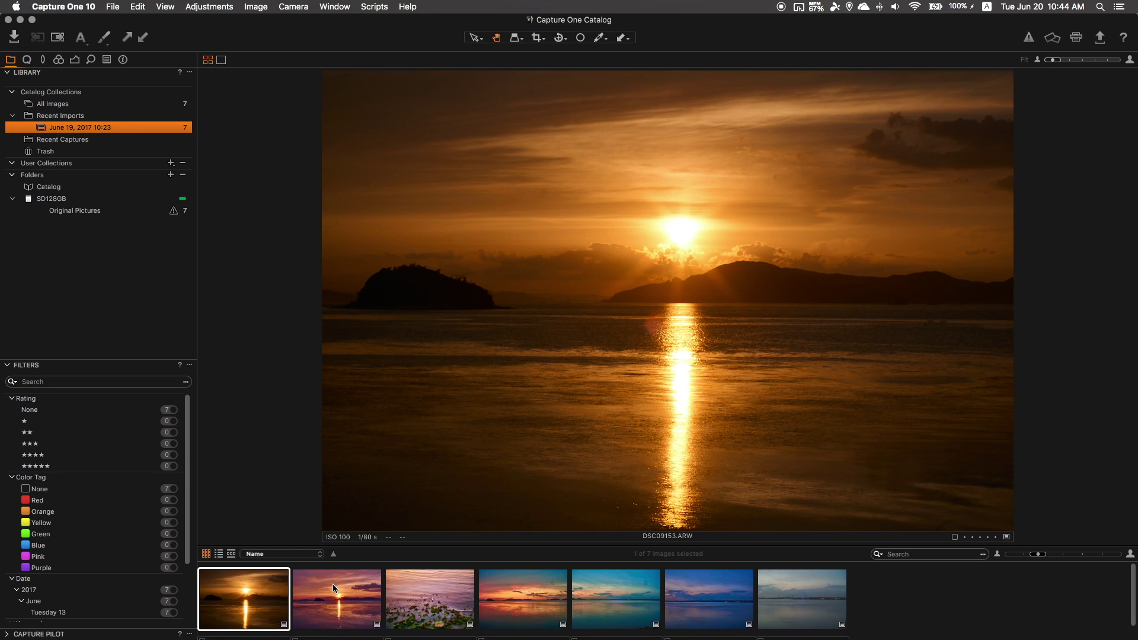
{"action": "left_click", "coordinate": [27, 60]}
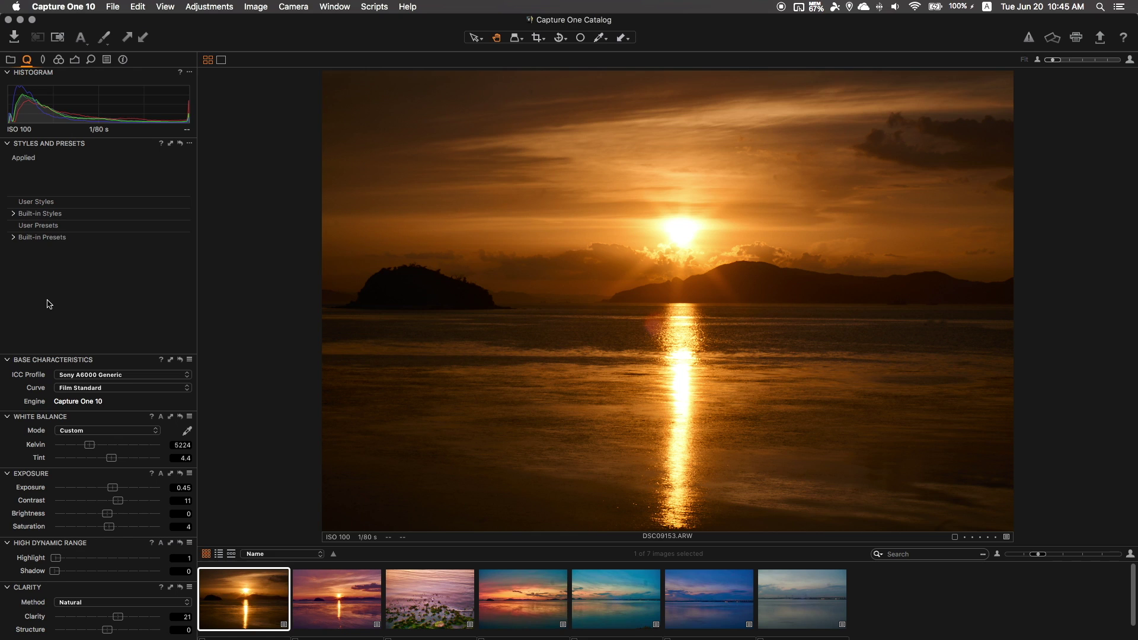
Step: Browse the built-in styles and presets, including the Color Editor and Film Grain presets
{"action": "left_click", "coordinate": [13, 237]}
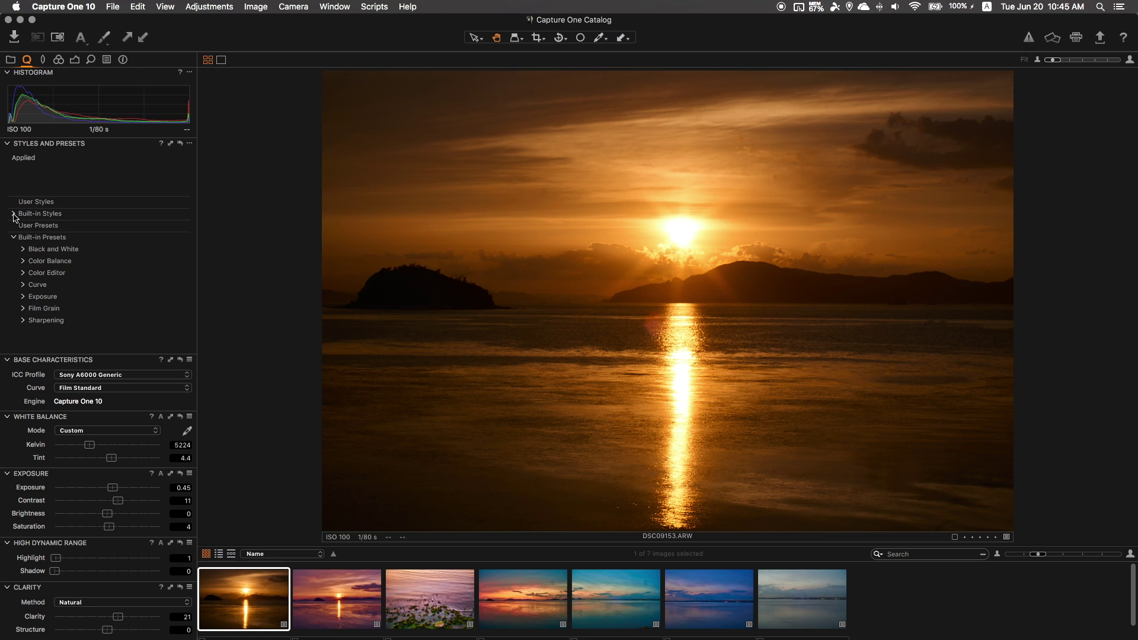
{"action": "left_click", "coordinate": [13, 213]}
{"action": "scroll", "coordinate": [71, 255], "scroll_direction": "down", "scroll_amount": 1}
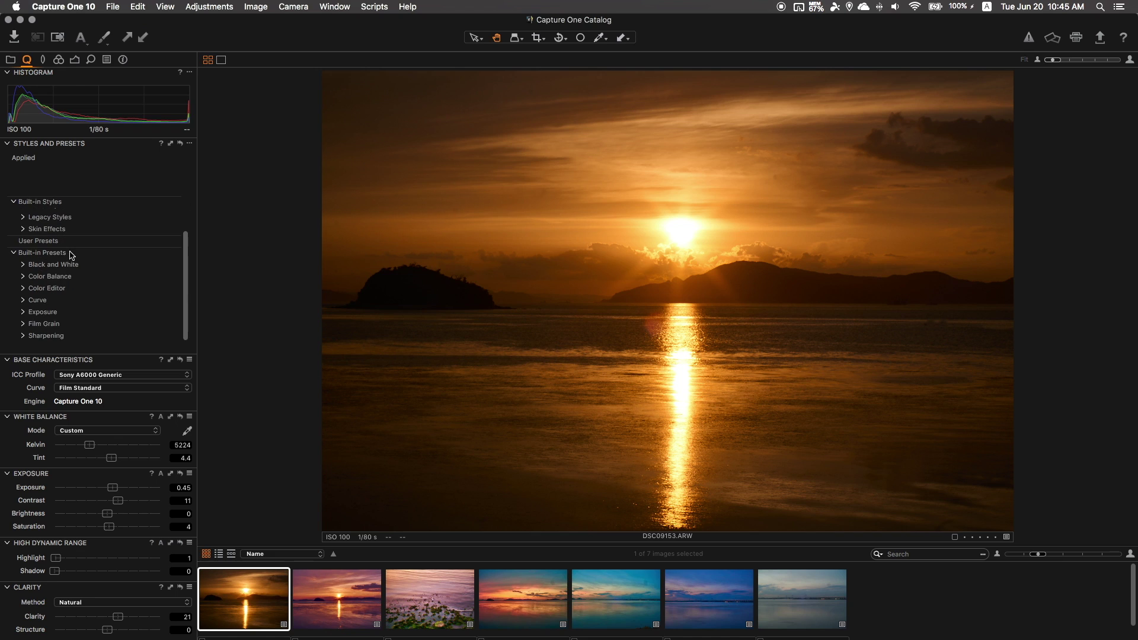
{"action": "left_click", "coordinate": [23, 288]}
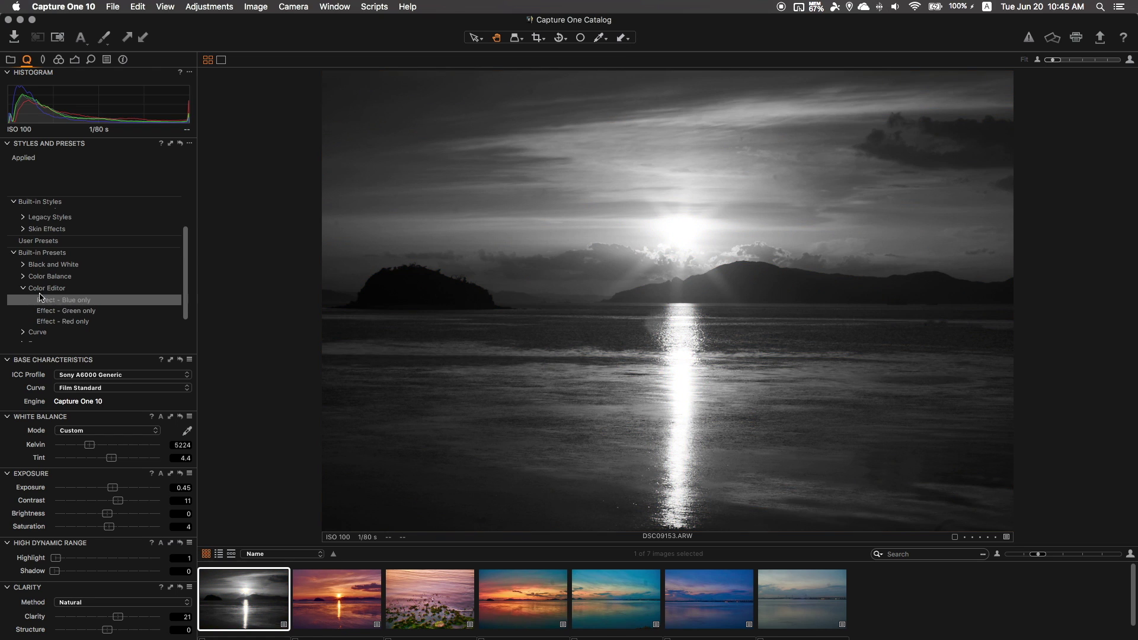
{"action": "left_click", "coordinate": [23, 288]}
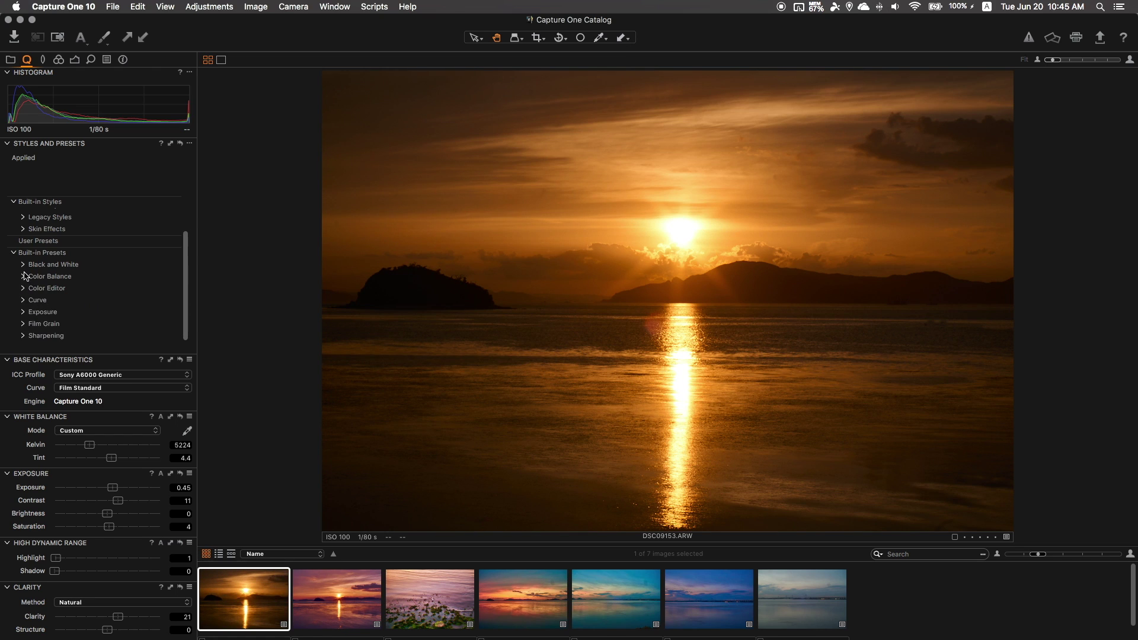
{"action": "left_click", "coordinate": [23, 323]}
{"action": "scroll", "coordinate": [57, 340], "scroll_direction": "down", "scroll_amount": 2}
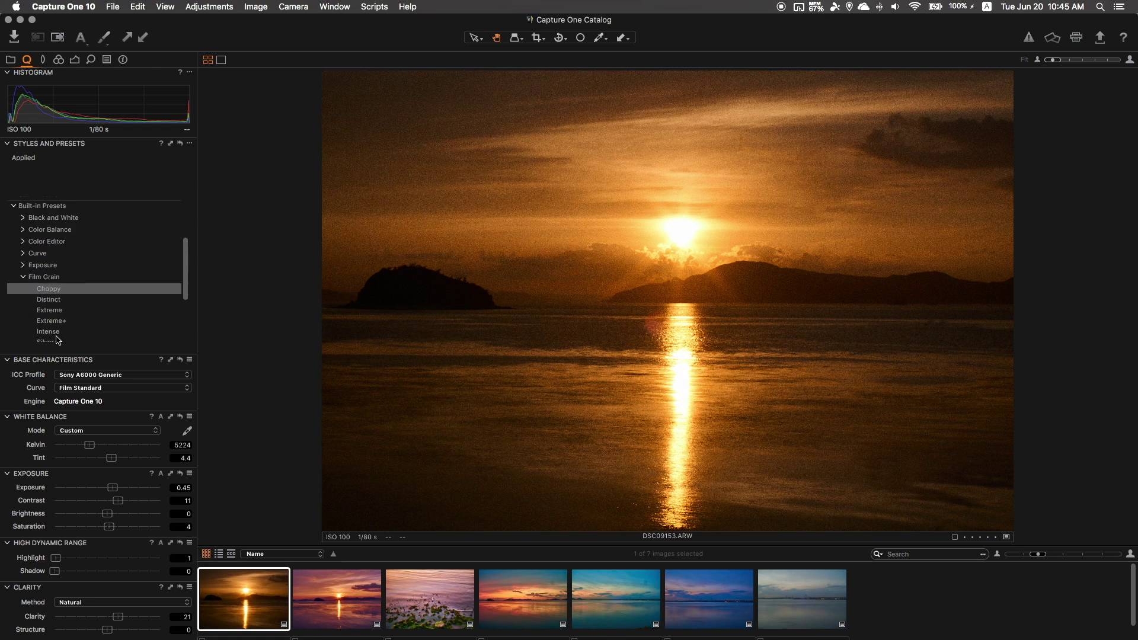
{"action": "scroll", "coordinate": [58, 339], "scroll_direction": "down", "scroll_amount": 3}
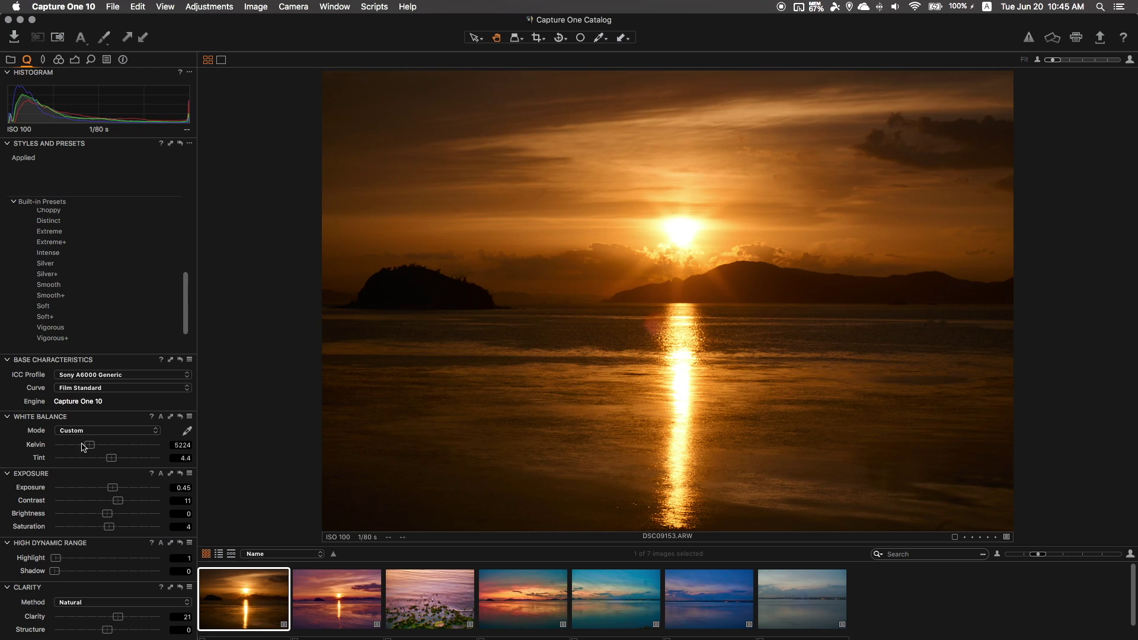
Step: Set HDR Highlight to 10 and HDR Shadow to 17
{"action": "left_click_drag", "start_coordinate": [56, 558], "coordinate": [66, 558]}
{"action": "mouse_move", "coordinate": [55, 571]}
{"action": "left_mouse_down"}
{"action": "mouse_move", "coordinate": [86, 571]}
{"action": "mouse_move", "coordinate": [73, 570]}
{"action": "left_mouse_up"}
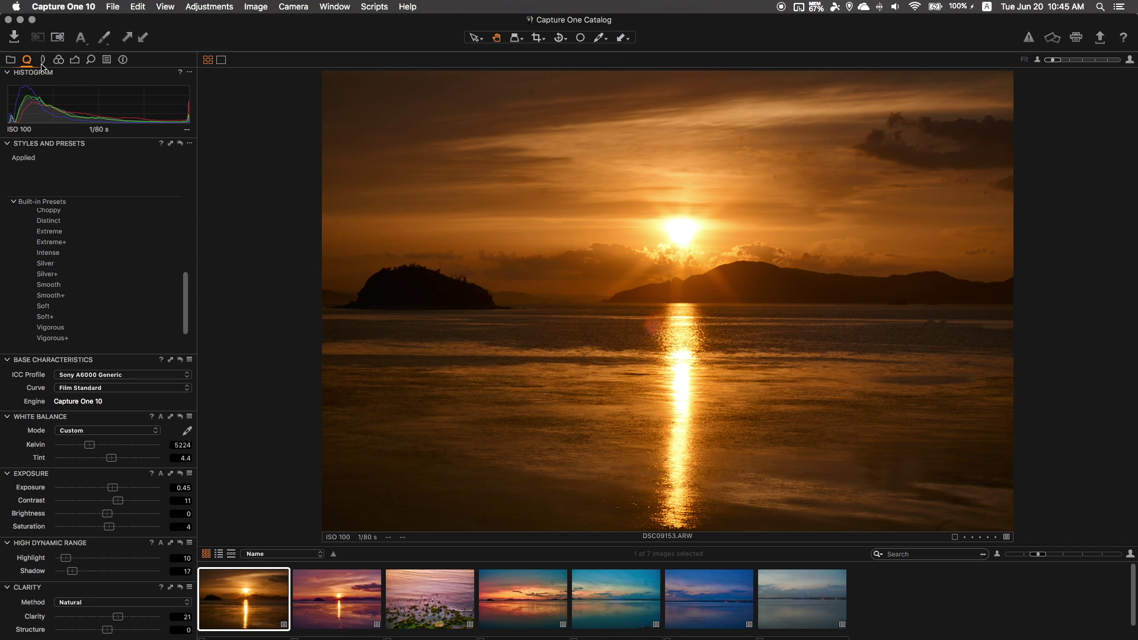
{"action": "left_click", "coordinate": [42, 63]}
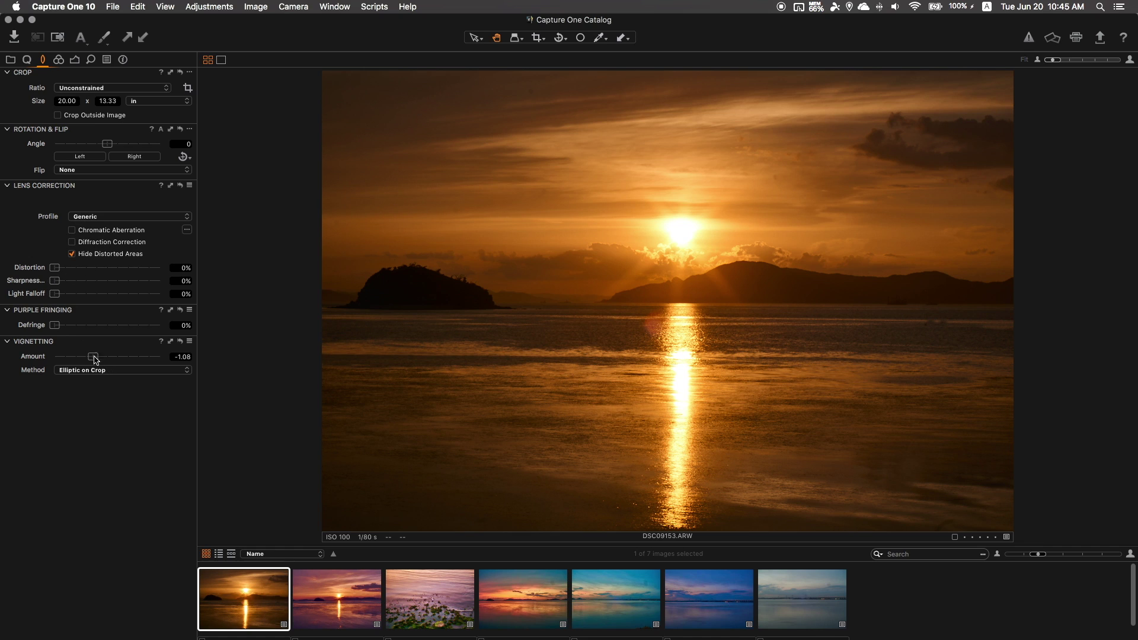
Step: Try several vignetting amounts and settle on -1.18
{"action": "left_click", "coordinate": [72, 355]}
{"action": "left_click", "coordinate": [121, 359]}
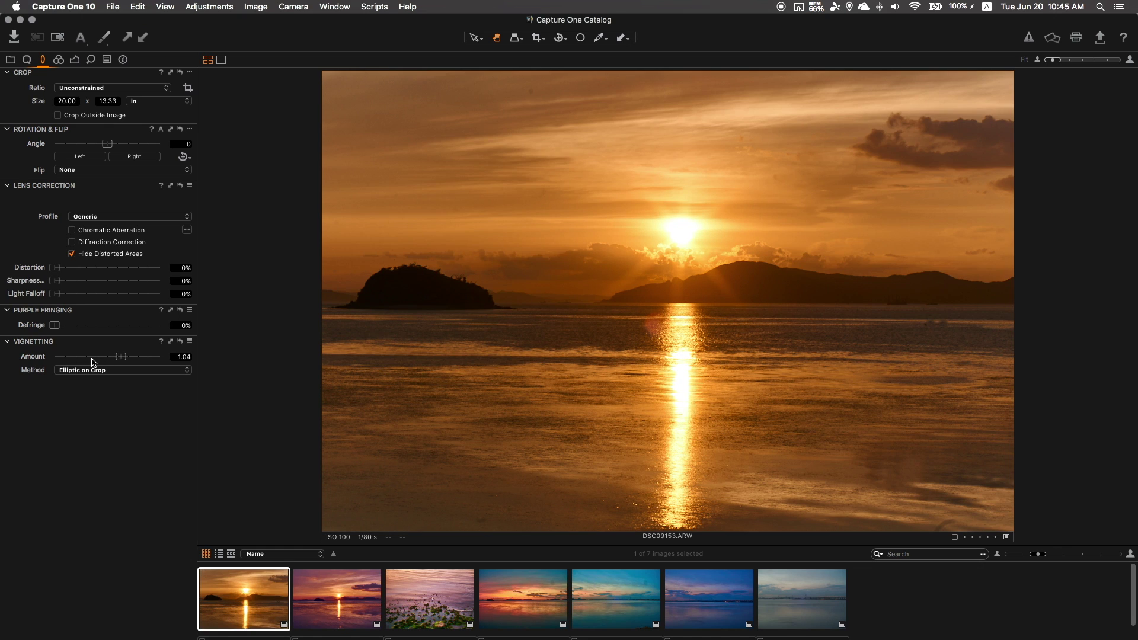
{"action": "left_click", "coordinate": [92, 357]}
{"action": "left_click", "coordinate": [106, 358]}
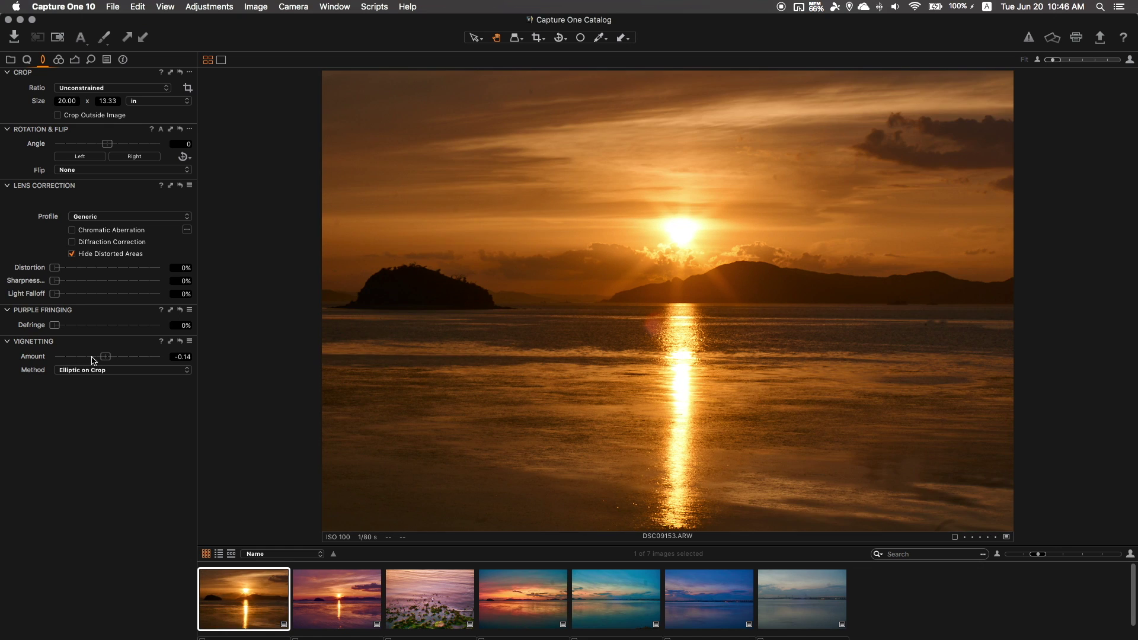
{"action": "left_click", "coordinate": [93, 359]}
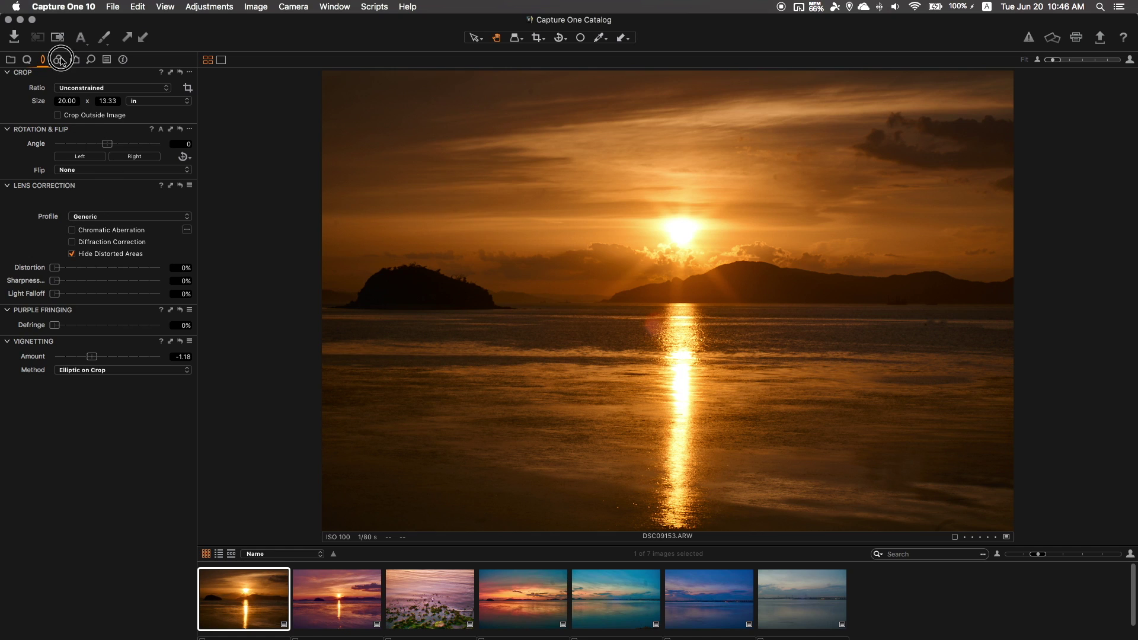
{"action": "left_click", "coordinate": [61, 60]}
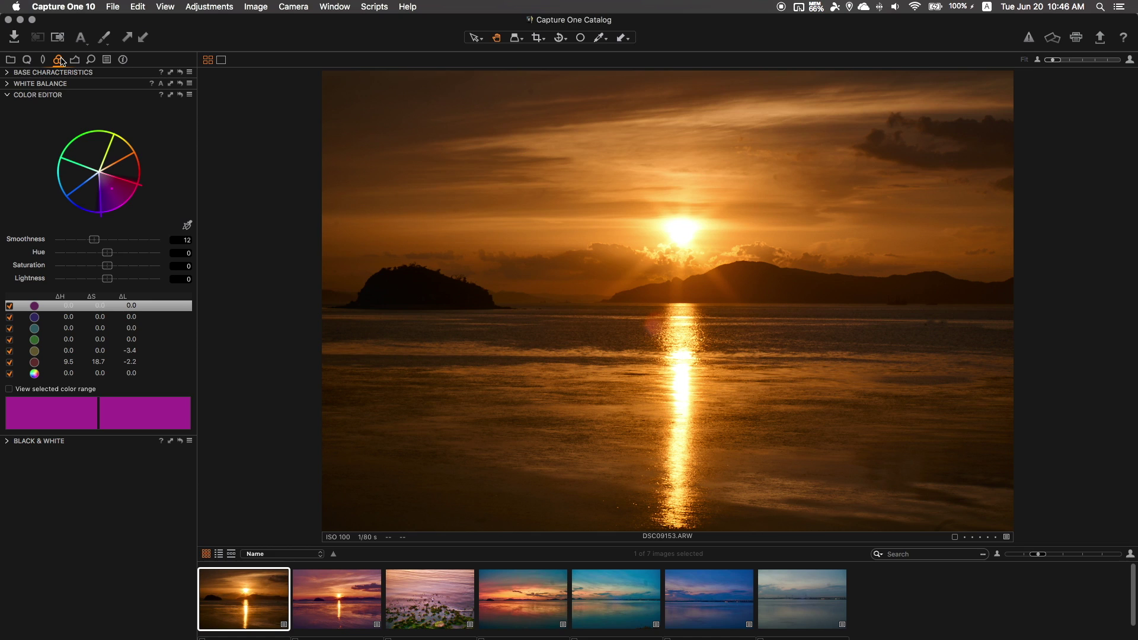
Step: Expand white balance and select the red colour range in the Color Editor
{"action": "left_click", "coordinate": [7, 84]}
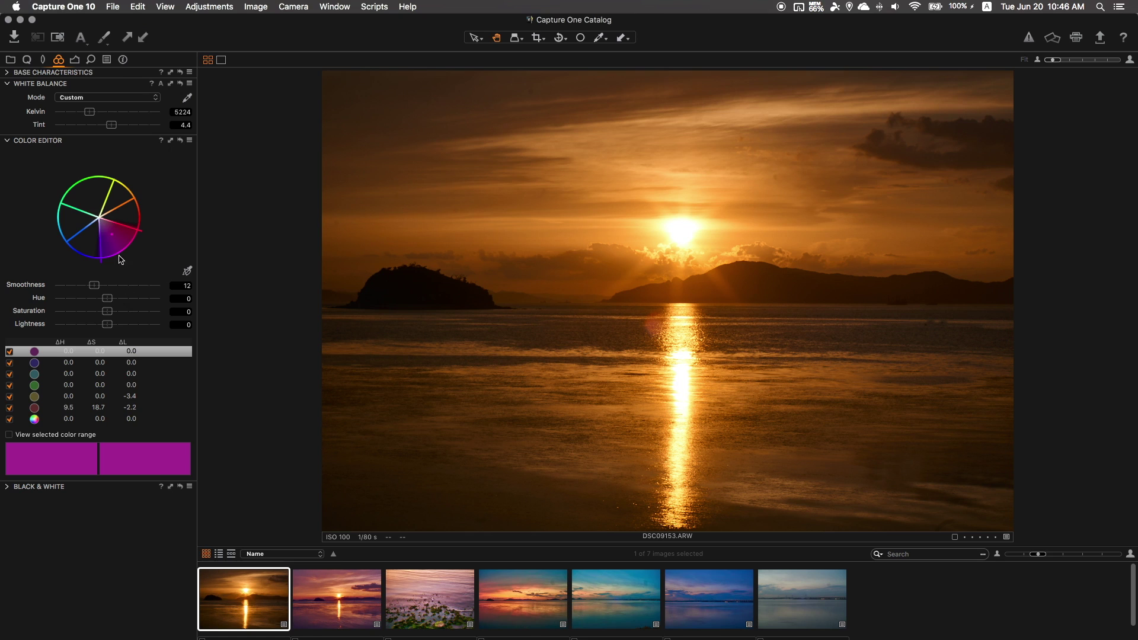
{"action": "left_click", "coordinate": [82, 244]}
{"action": "left_click", "coordinate": [118, 216]}
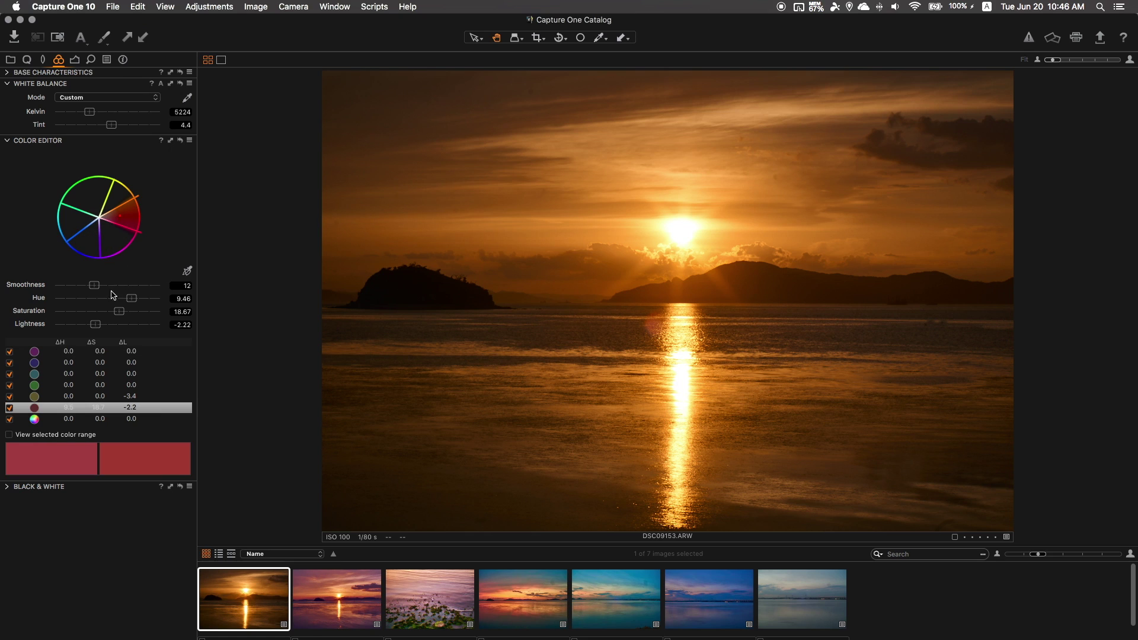
{"action": "scroll", "coordinate": [108, 299], "scroll_direction": "down", "scroll_amount": 10}
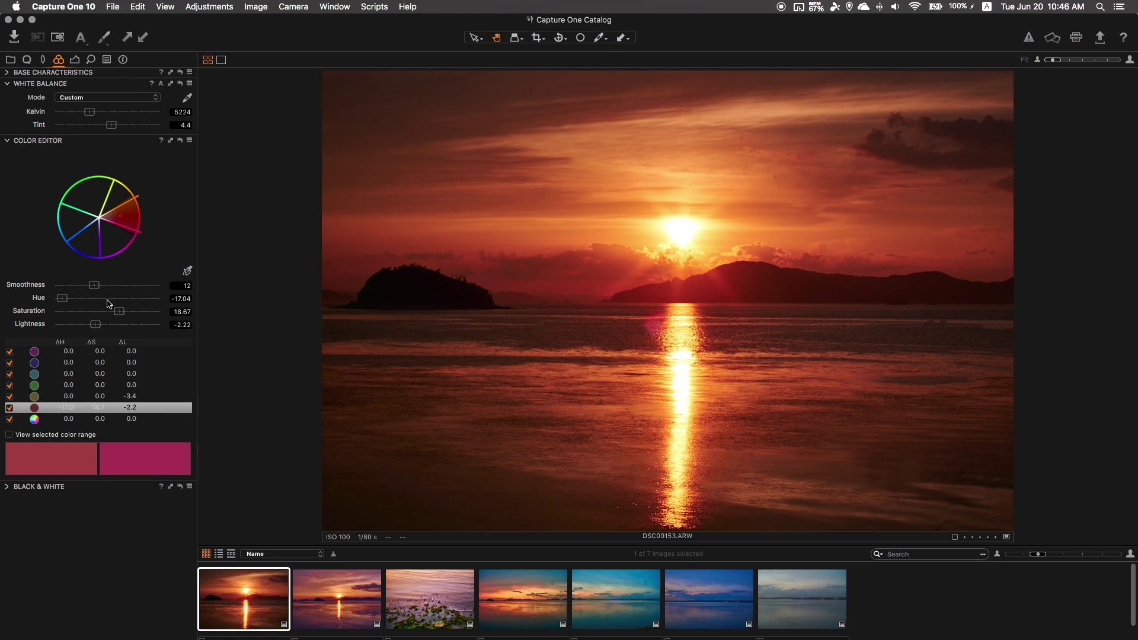
{"action": "scroll", "coordinate": [107, 299], "scroll_direction": "up", "scroll_amount": 10}
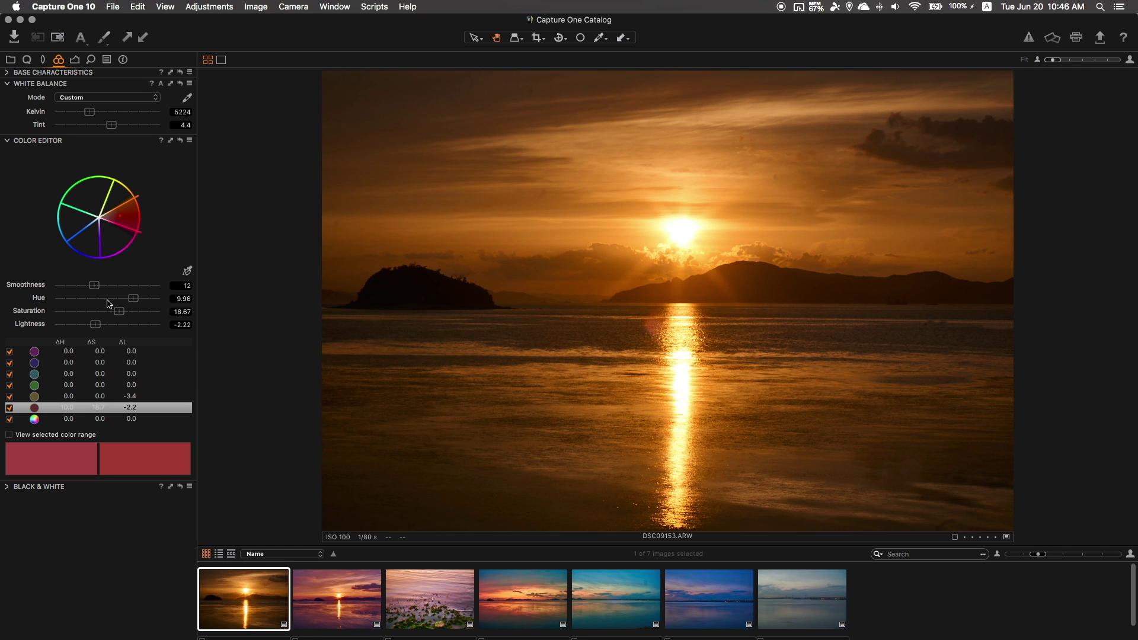
{"action": "scroll", "coordinate": [108, 299], "scroll_direction": "down", "scroll_amount": 9}
{"action": "scroll", "coordinate": [108, 304], "scroll_direction": "up", "scroll_amount": 2}
{"action": "scroll", "coordinate": [115, 317], "scroll_direction": "down", "scroll_amount": 5}
Step: Preview only the selected red colour range, then turn the preview off
{"action": "left_click", "coordinate": [8, 435]}
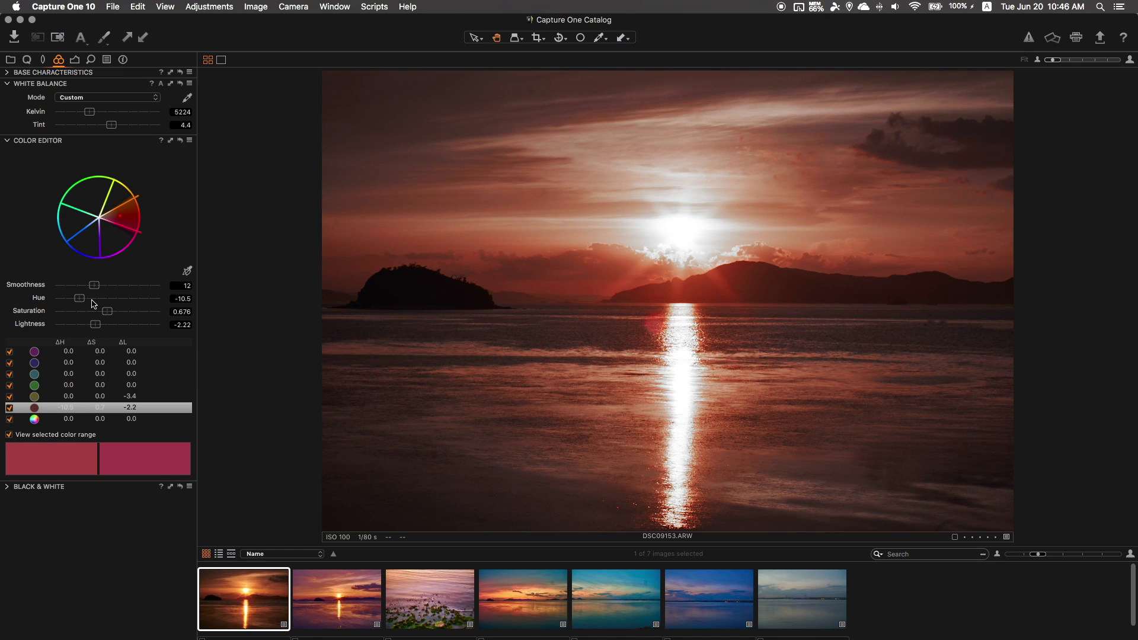
{"action": "scroll", "coordinate": [91, 303], "scroll_direction": "down", "scroll_amount": 5}
{"action": "scroll", "coordinate": [92, 303], "scroll_direction": "up", "scroll_amount": 4}
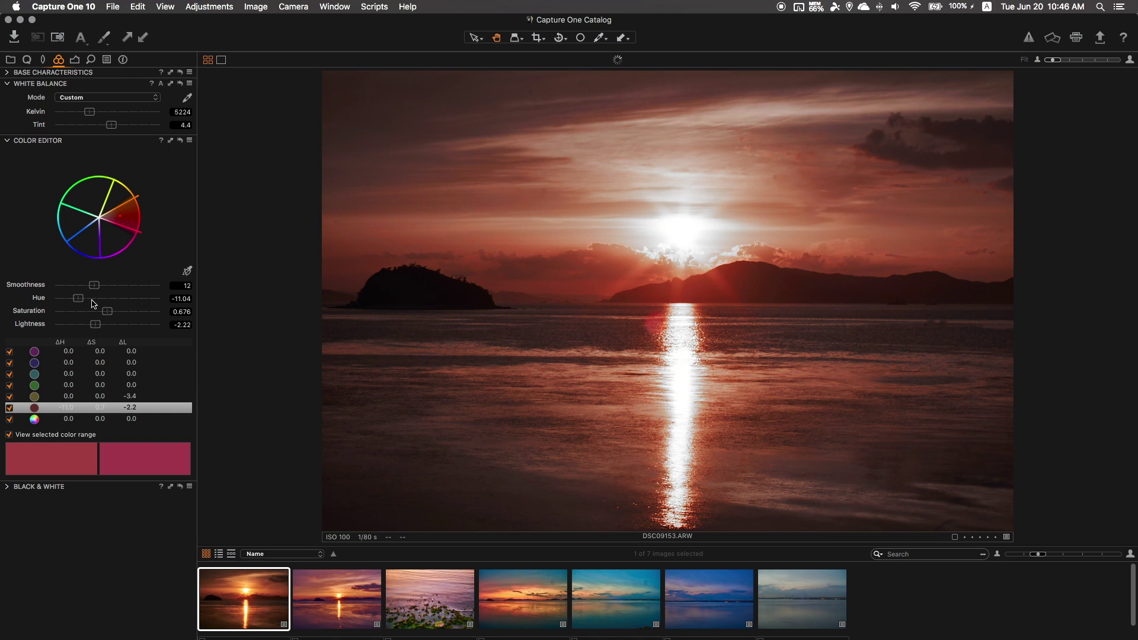
{"action": "left_click", "coordinate": [17, 435]}
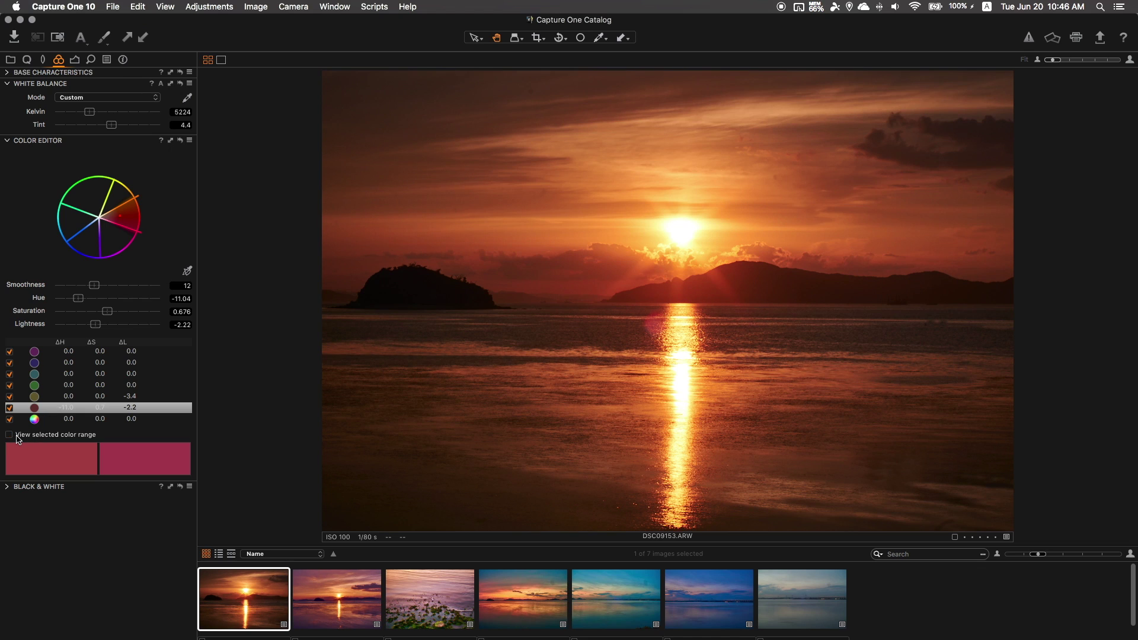
{"action": "left_click", "coordinate": [76, 60]}
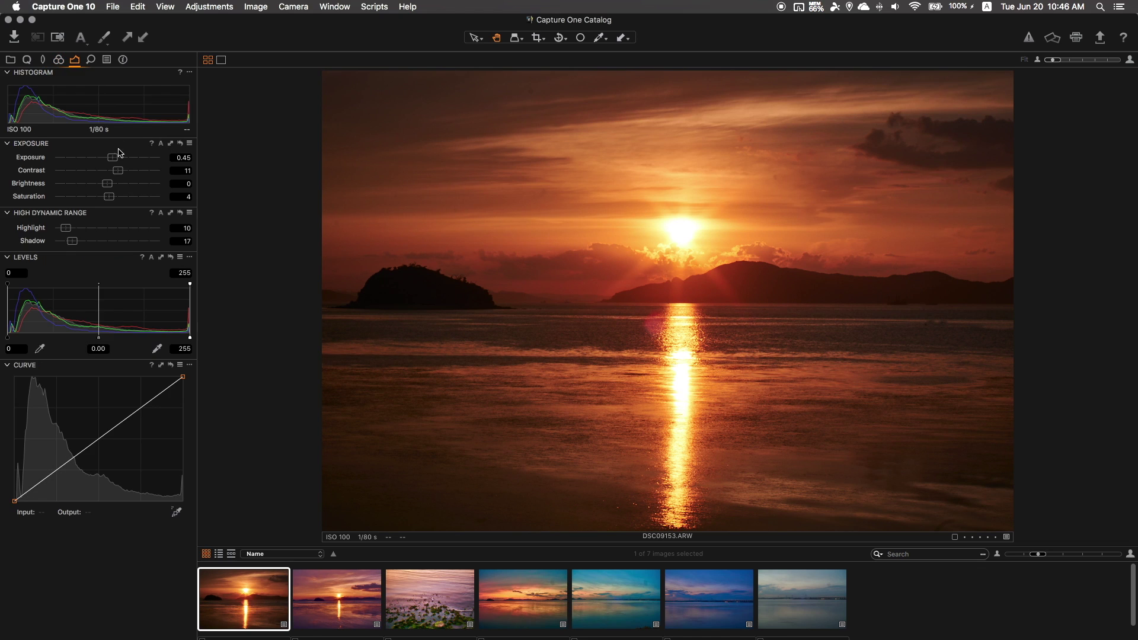
Step: Set exposure 0.65, brightness 0 and HDR Highlight 19 on the sunset
{"action": "scroll", "coordinate": [109, 160], "scroll_direction": "up", "scroll_amount": 4}
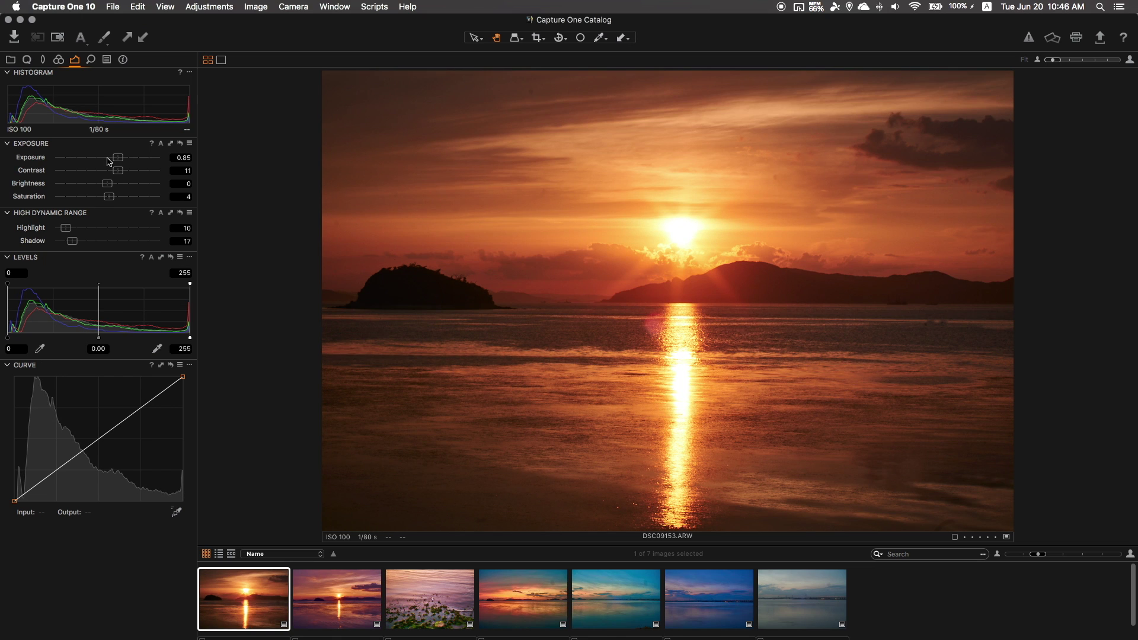
{"action": "scroll", "coordinate": [109, 160], "scroll_direction": "down", "scroll_amount": 2}
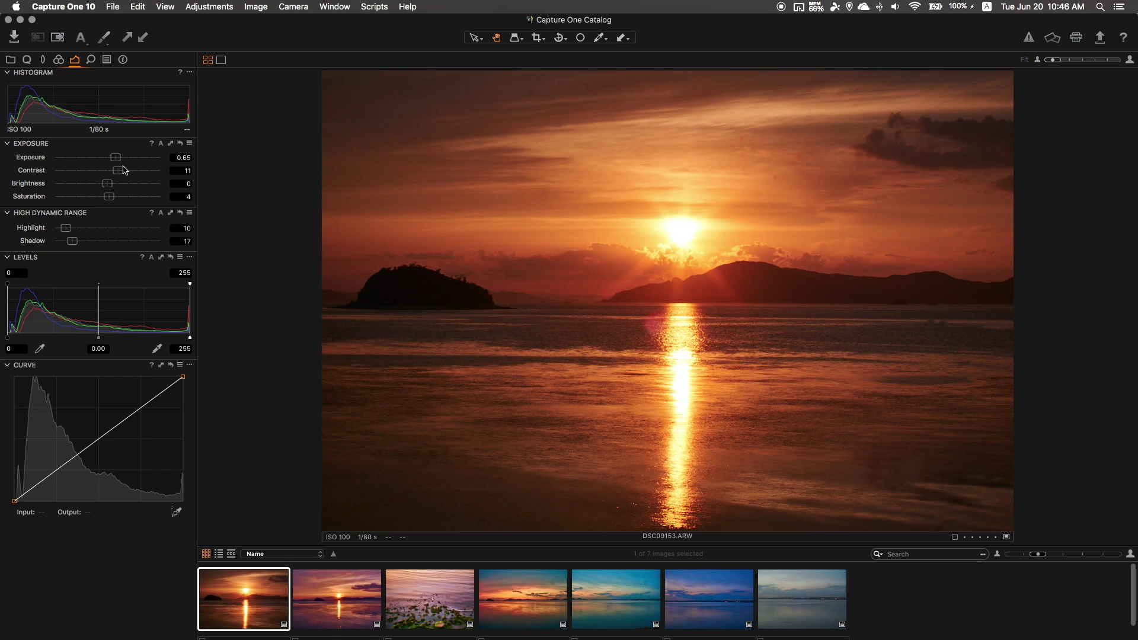
{"action": "scroll", "coordinate": [101, 190], "scroll_direction": "down", "scroll_amount": 1}
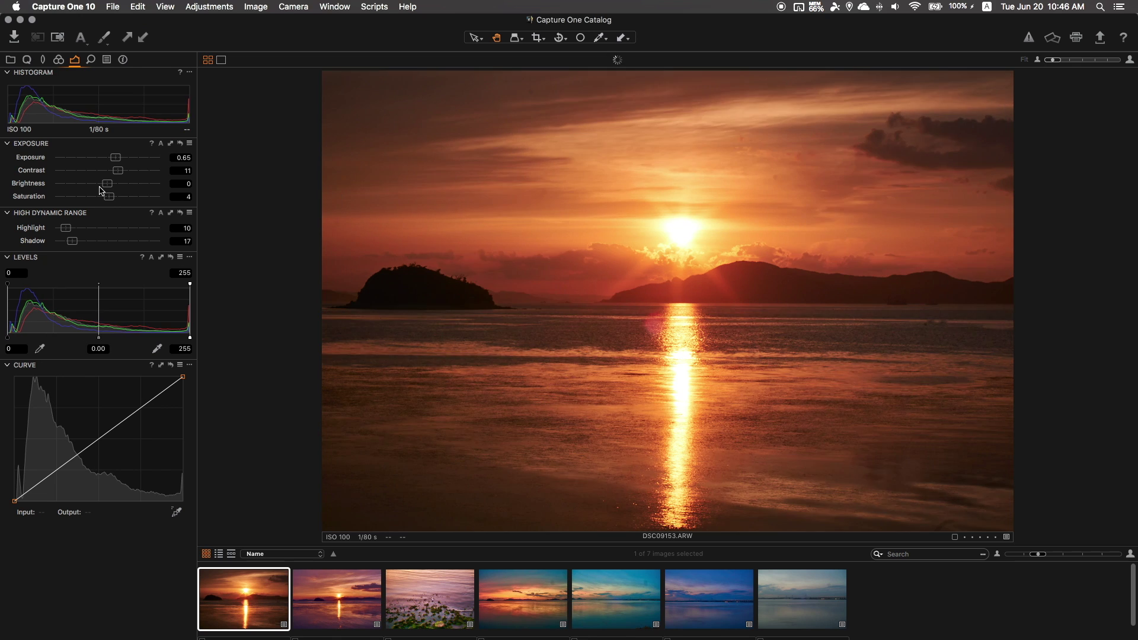
{"action": "left_click", "coordinate": [102, 229]}
{"action": "scroll", "coordinate": [82, 235], "scroll_direction": "down", "scroll_amount": 3}
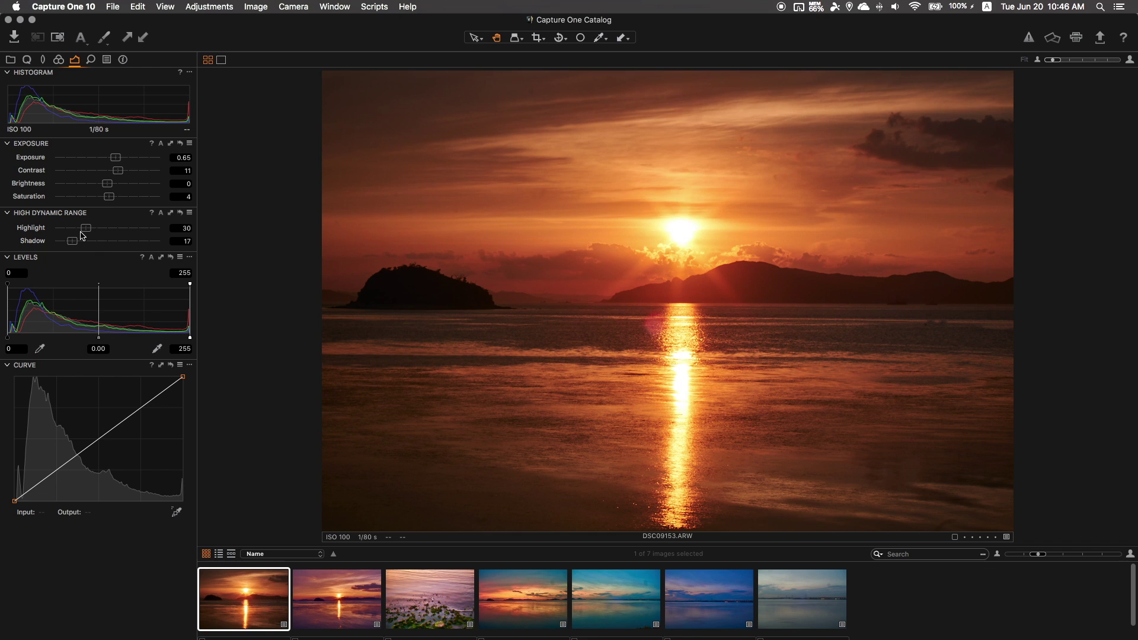
{"action": "scroll", "coordinate": [82, 236], "scroll_direction": "down", "scroll_amount": 2}
Step: Set sharpening to 306 and noise reduction luminance 75, details 77, color 70
{"action": "left_click", "coordinate": [90, 60]}
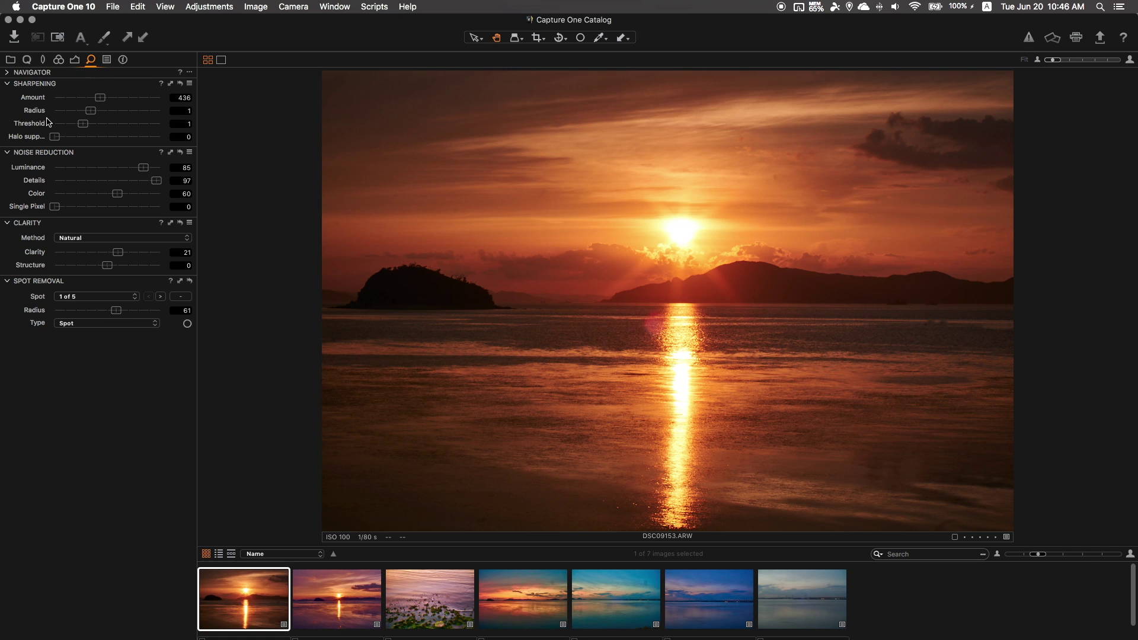
{"action": "scroll", "coordinate": [113, 98], "scroll_direction": "down", "scroll_amount": 5}
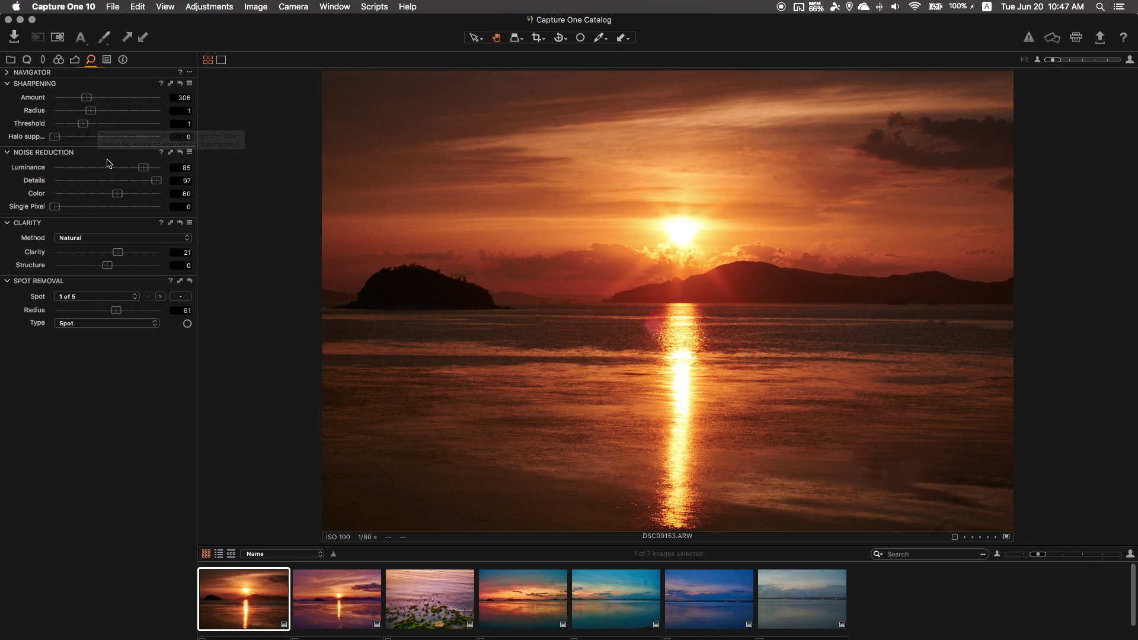
{"action": "scroll", "coordinate": [131, 168], "scroll_direction": "down", "scroll_amount": 5}
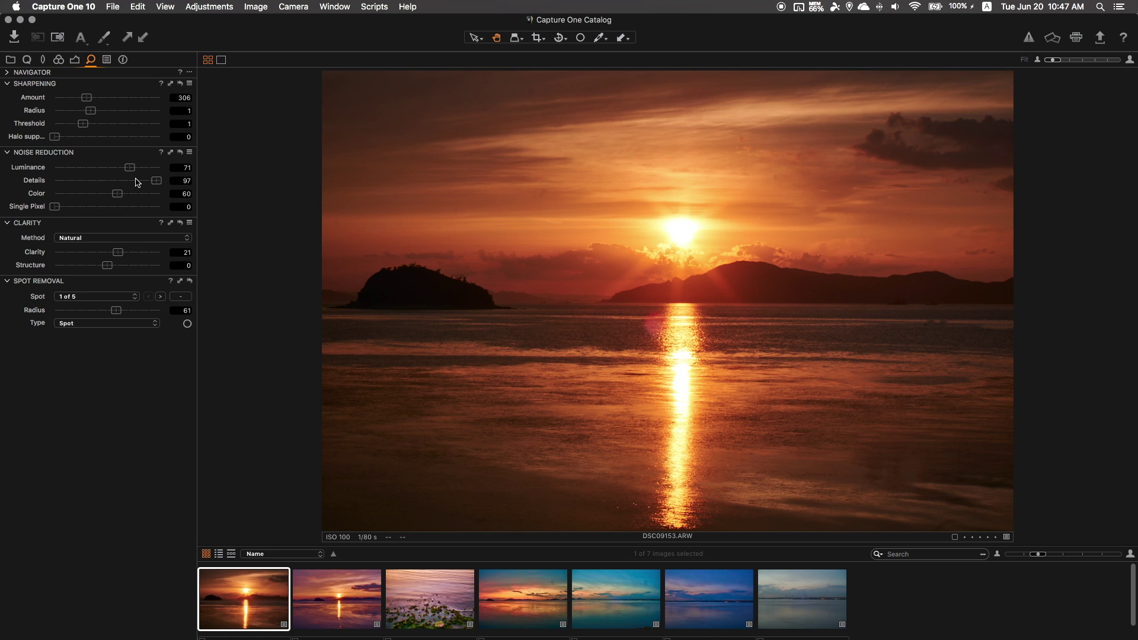
{"action": "left_click", "coordinate": [135, 181]}
{"action": "left_click", "coordinate": [129, 194]}
Step: Add spot-removal circles on the sky and zoom out to the whole photo
{"action": "left_click", "coordinate": [187, 324]}
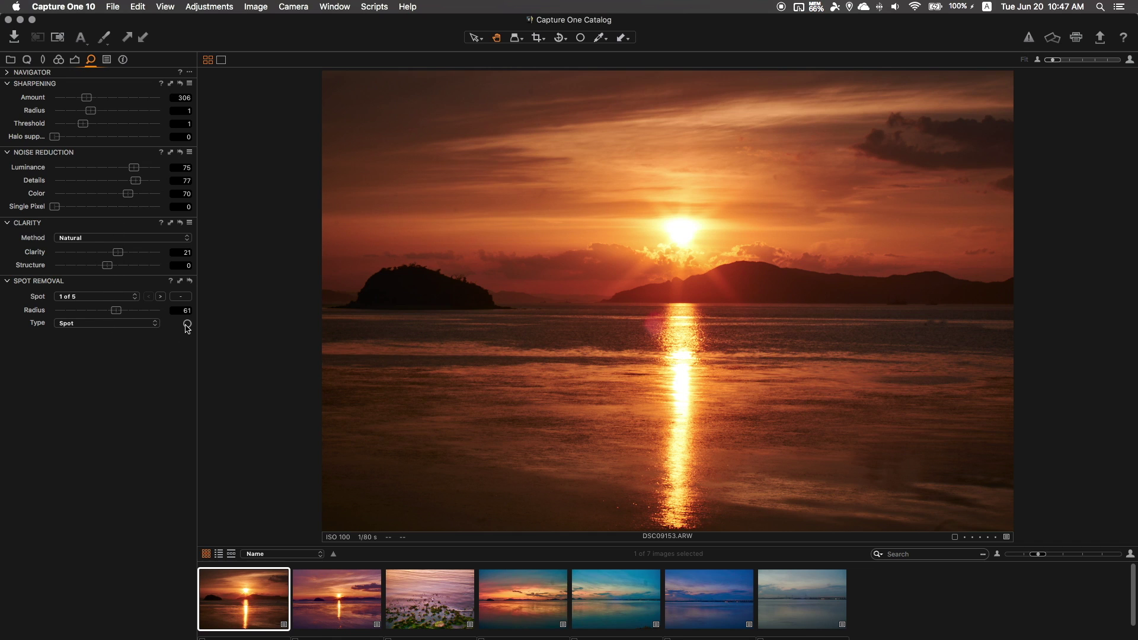
{"action": "left_click", "coordinate": [393, 190]}
{"action": "scroll", "coordinate": [447, 164], "scroll_direction": "up", "scroll_amount": 3}
{"action": "left_click", "coordinate": [447, 164]}
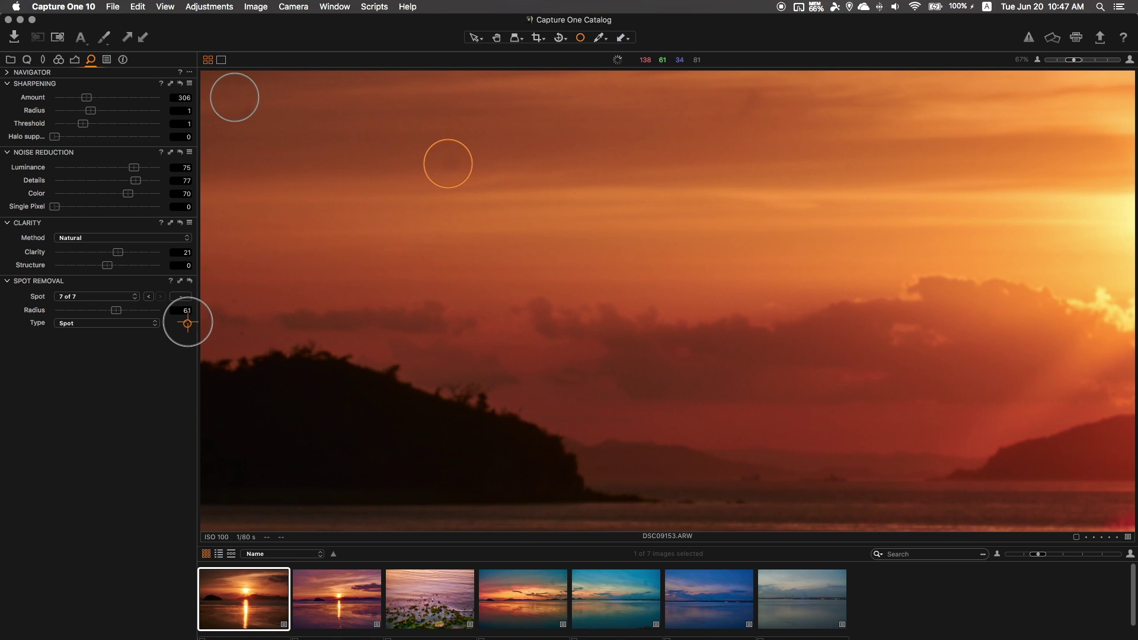
{"action": "key", "text": "super+minus"}
{"action": "key", "text": "super+minus"}
Step: Review the photo's metadata and open the export settings
{"action": "left_click", "coordinate": [122, 59]}
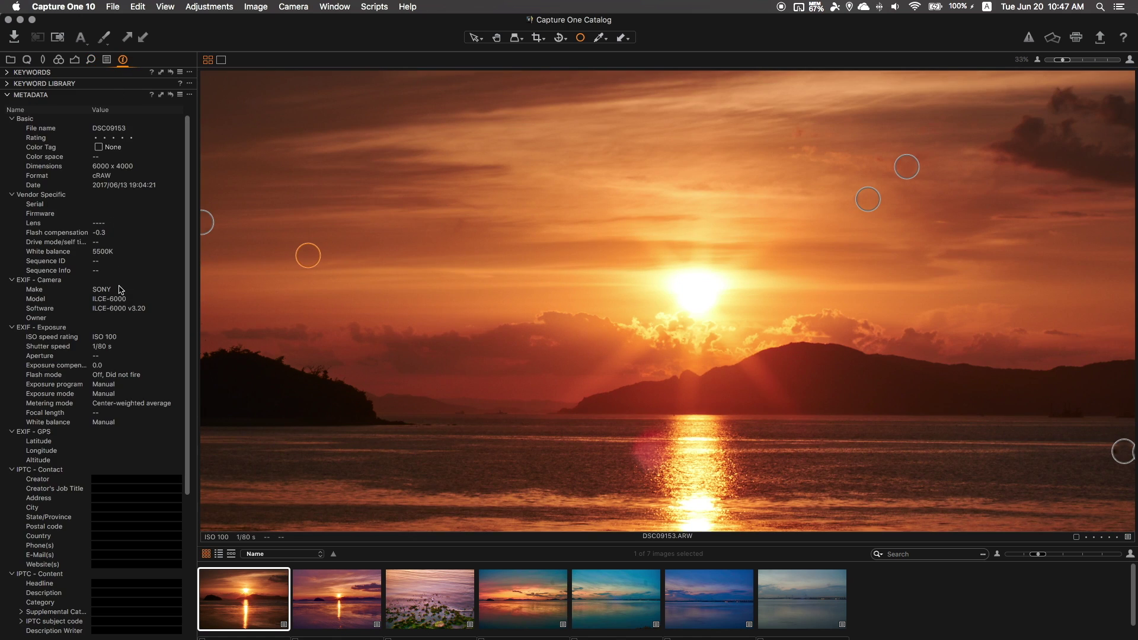
{"action": "scroll", "coordinate": [118, 289], "scroll_direction": "down", "scroll_amount": 5}
{"action": "scroll", "coordinate": [120, 289], "scroll_direction": "up", "scroll_amount": 2}
{"action": "left_click", "coordinate": [1100, 38]}
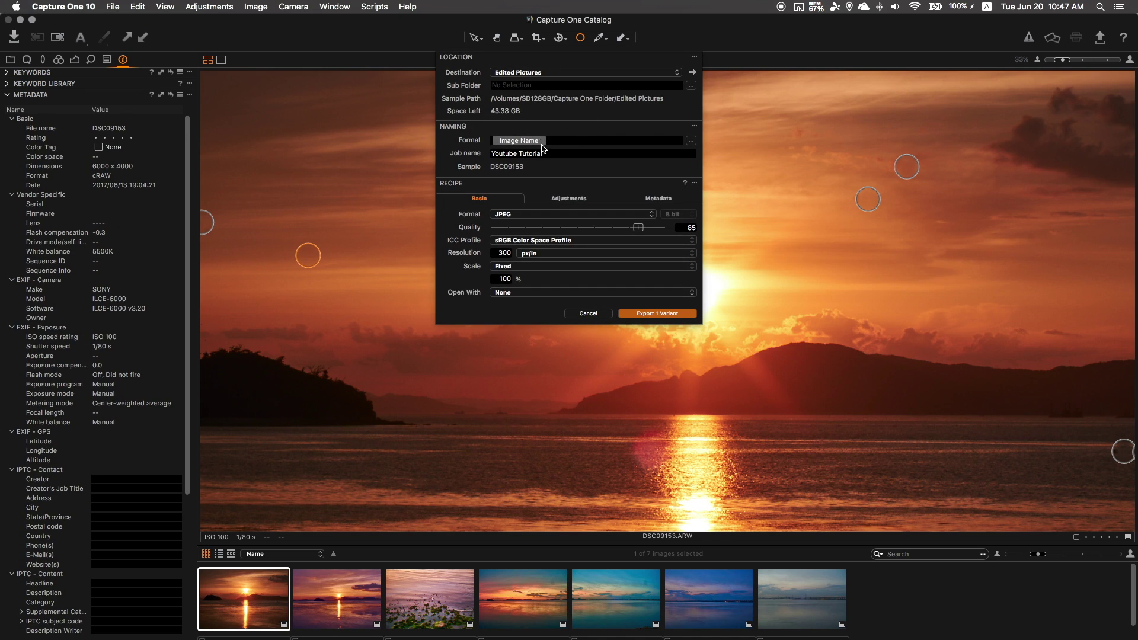
Step: Try PNG, return the export format to JPEG at quality 85, and cancel without exporting
{"action": "double_click", "coordinate": [536, 153]}
{"action": "left_click", "coordinate": [599, 219]}
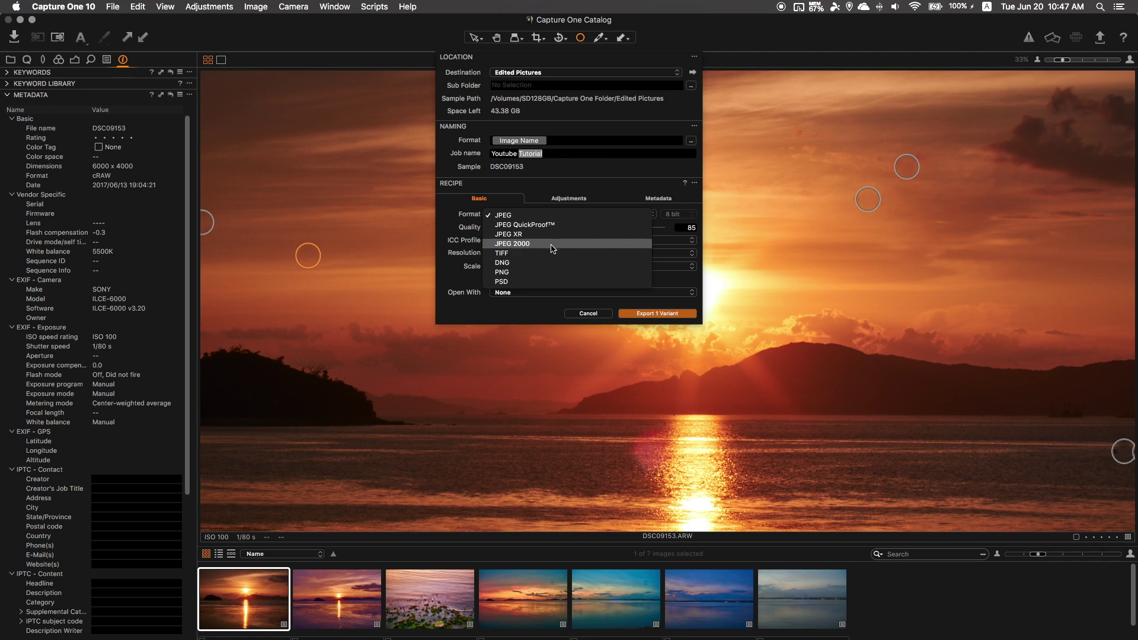
{"action": "left_click", "coordinate": [535, 271]}
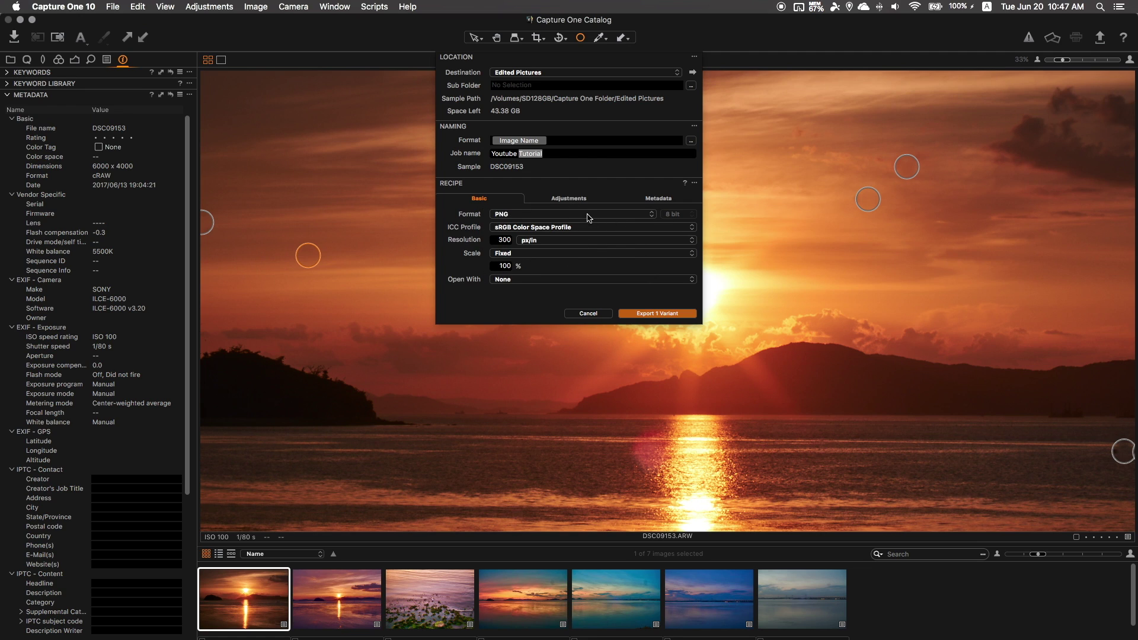
{"action": "left_click", "coordinate": [510, 266]}
{"action": "left_click", "coordinate": [586, 214]}
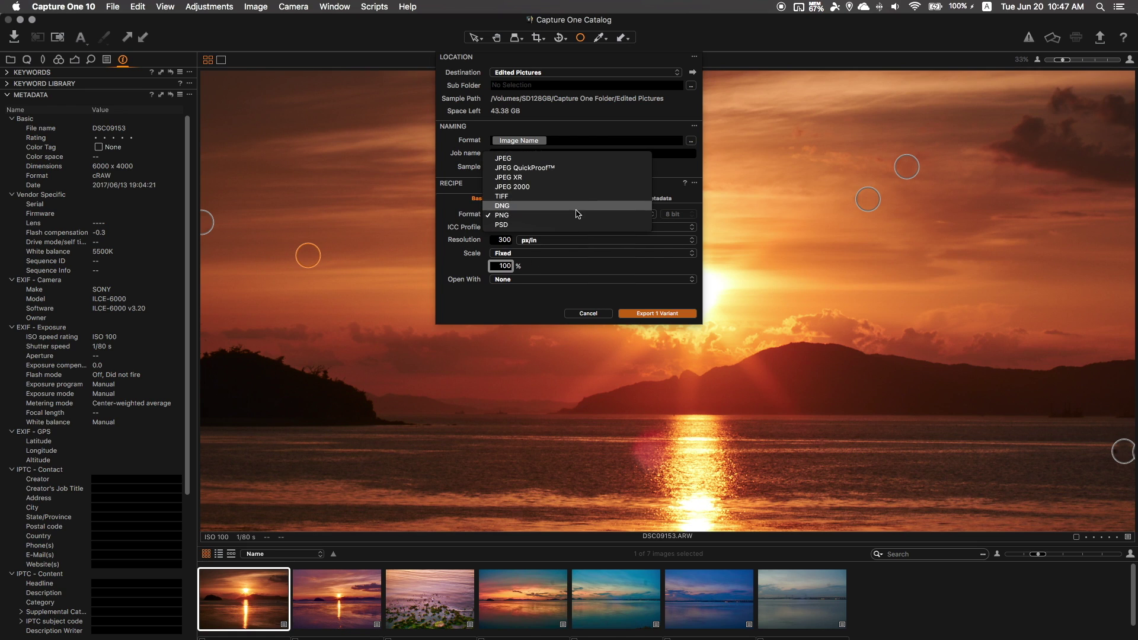
{"action": "left_click", "coordinate": [578, 158]}
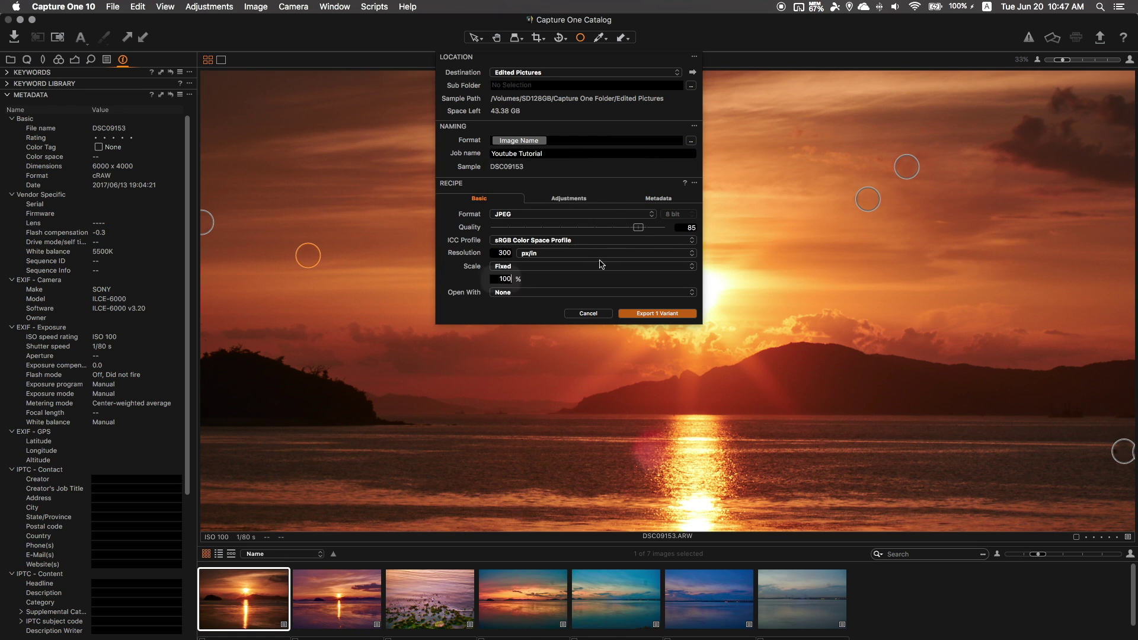
{"action": "mouse_move", "coordinate": [635, 228]}
{"action": "left_mouse_down"}
{"action": "mouse_move", "coordinate": [611, 227]}
{"action": "mouse_move", "coordinate": [637, 229]}
{"action": "left_mouse_up"}
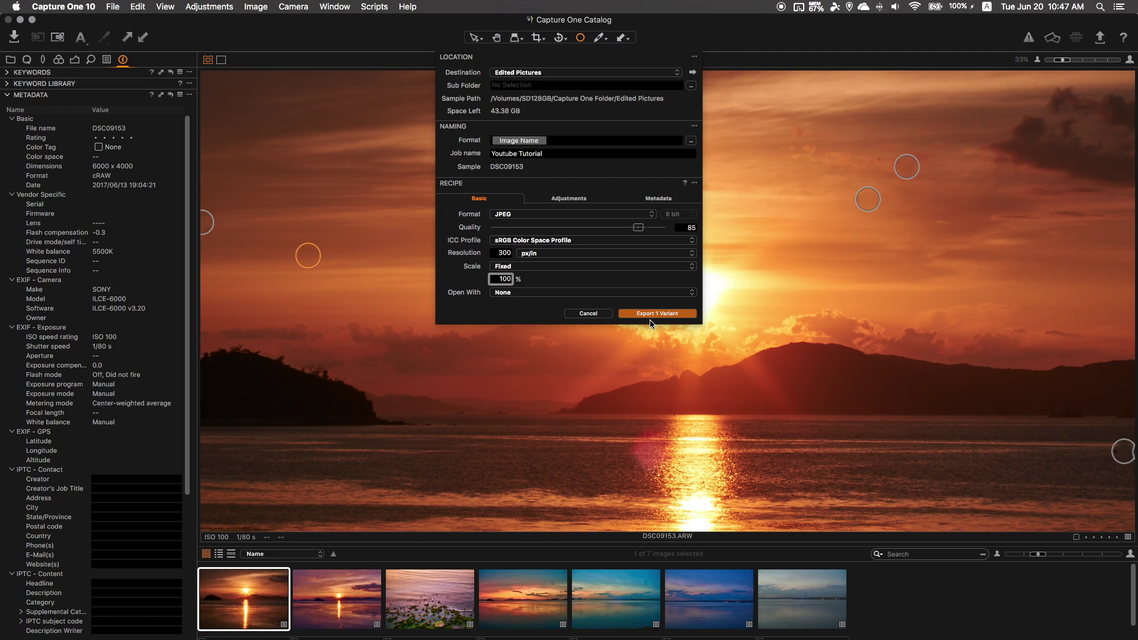
{"action": "left_click", "coordinate": [589, 314]}
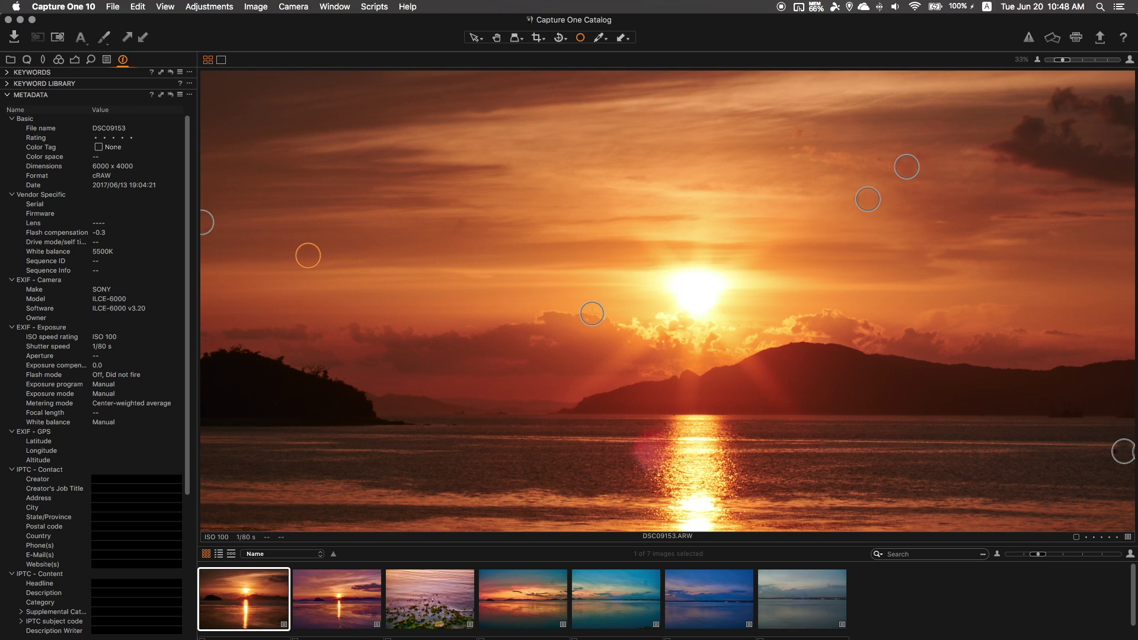
Step: Step through DSC09156 (zooming in and back), DSC09191 and DSC09231, ending on DSC09233
{"action": "left_click", "coordinate": [342, 618]}
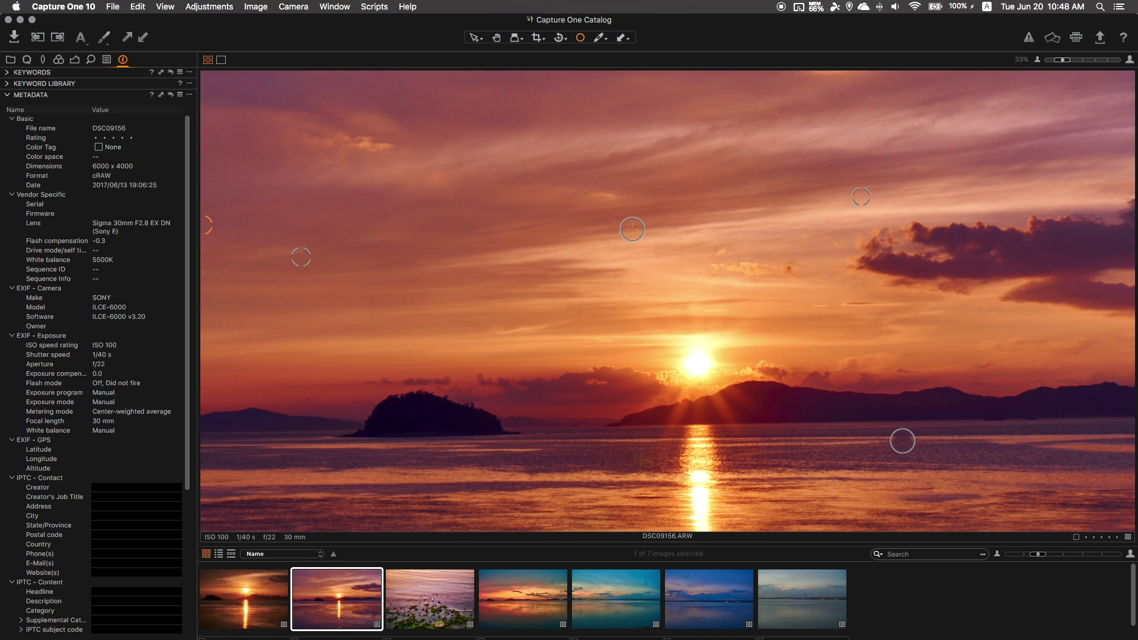
{"action": "left_click", "coordinate": [496, 38]}
{"action": "left_click", "coordinate": [497, 38]}
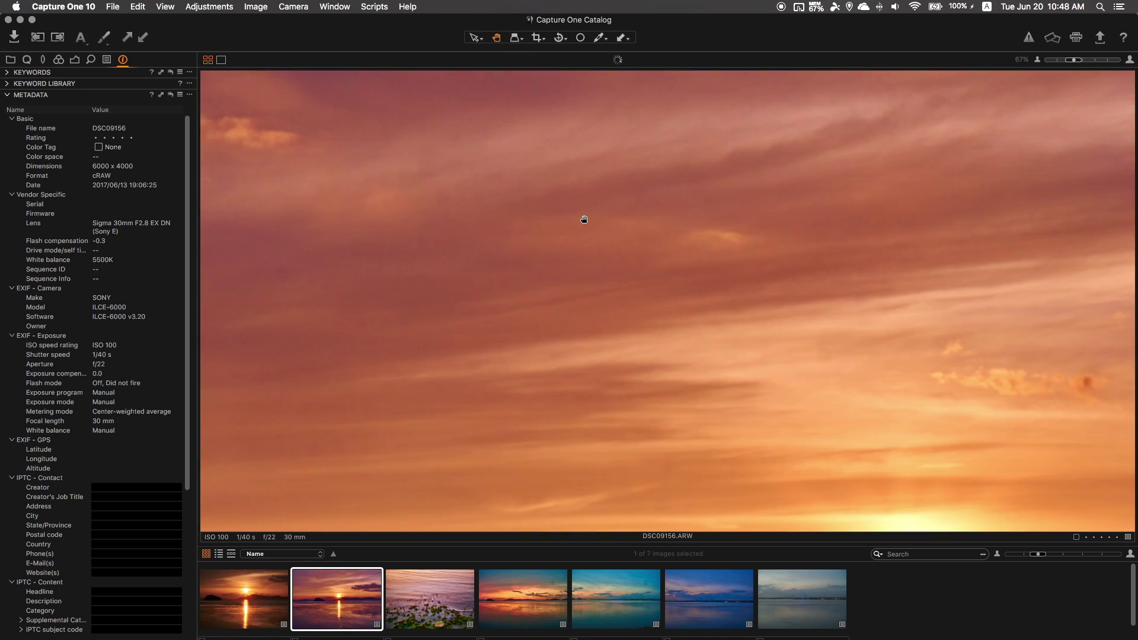
{"action": "left_click", "coordinate": [584, 221]}
{"action": "left_click", "coordinate": [421, 588]}
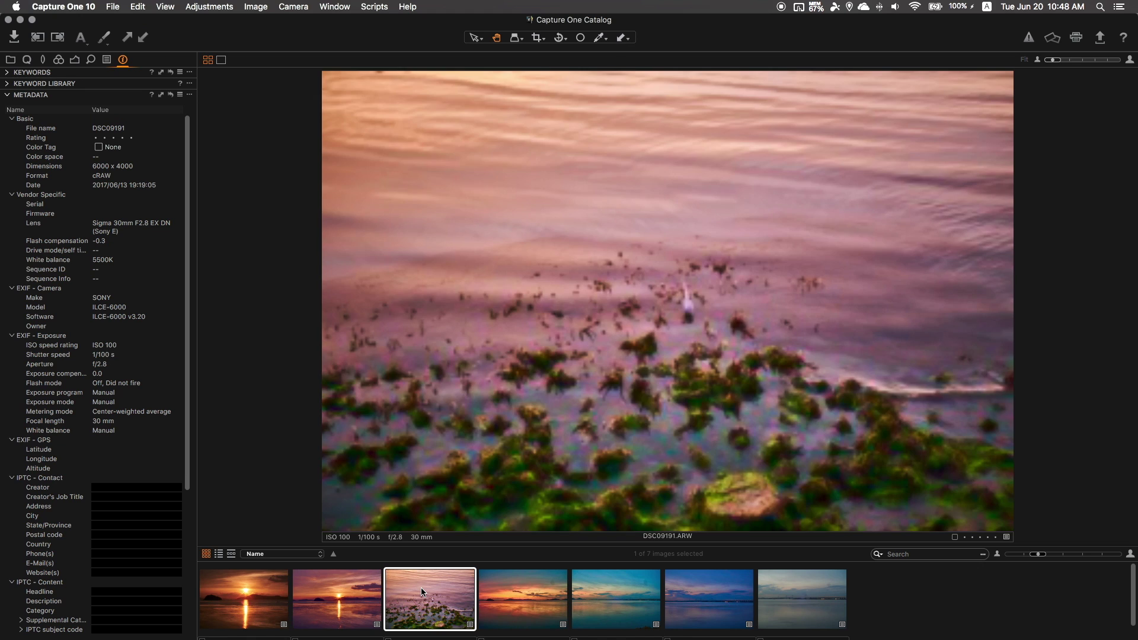
{"action": "left_click", "coordinate": [532, 598]}
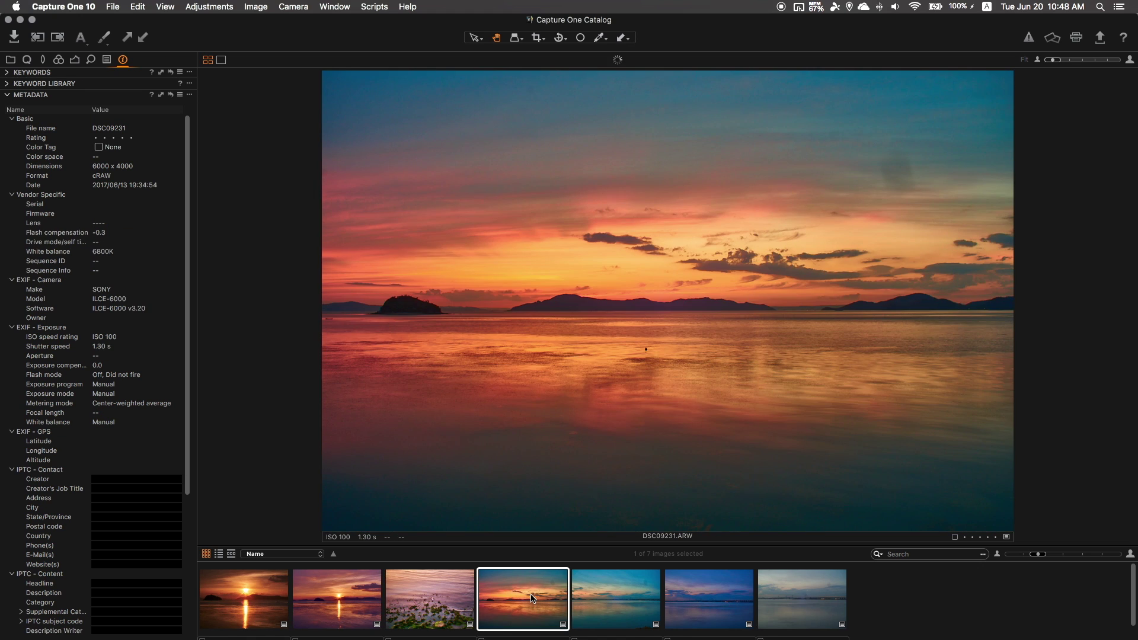
{"action": "left_click", "coordinate": [618, 597]}
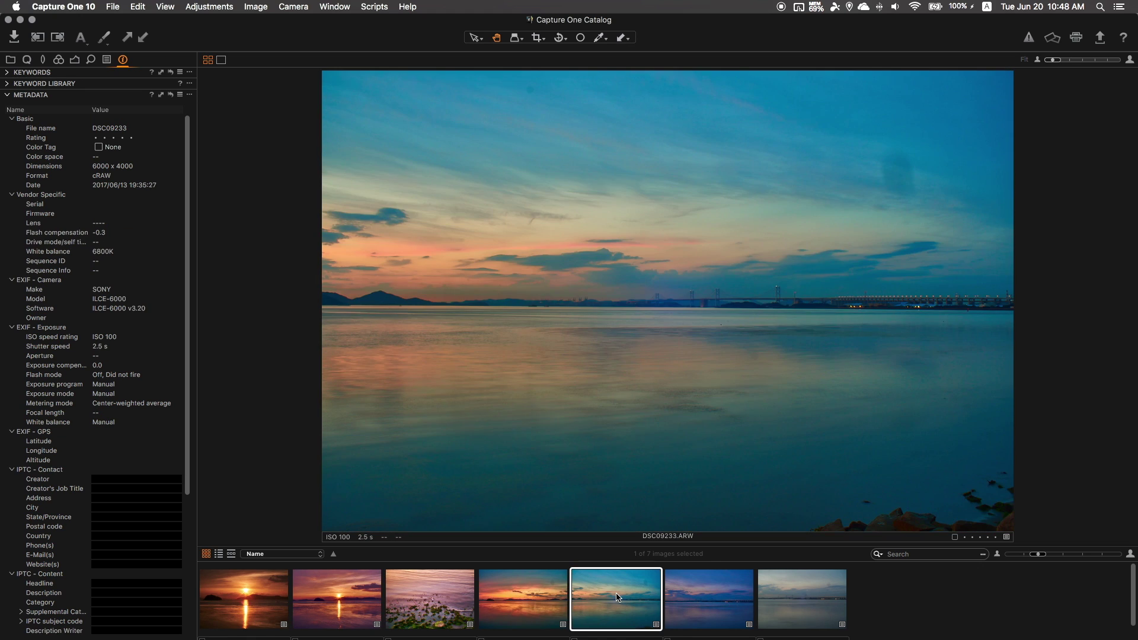